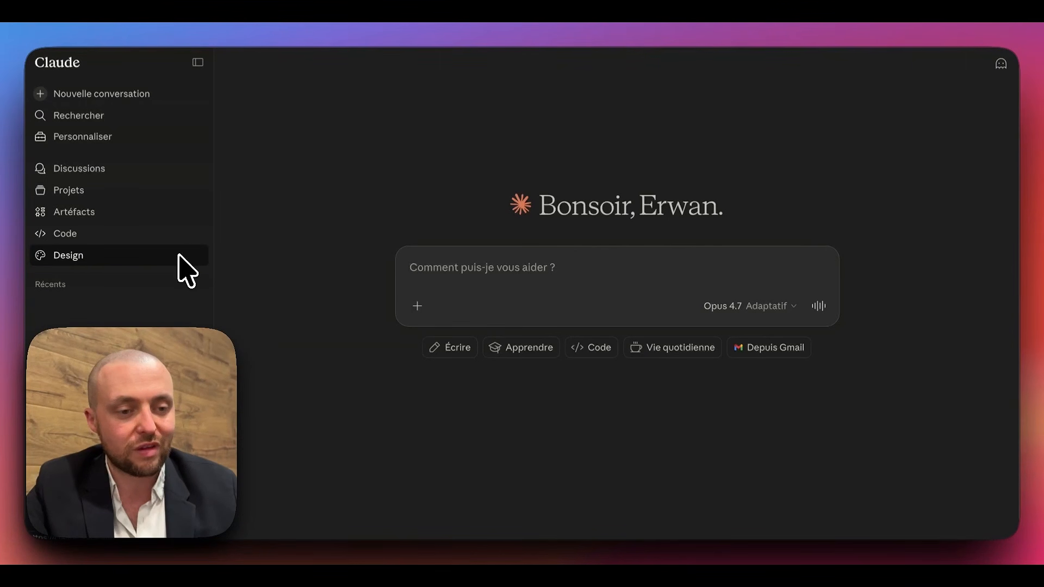
# Step: Open Claude Design and show its gallery of example designs
pyautogui.click(68, 256)
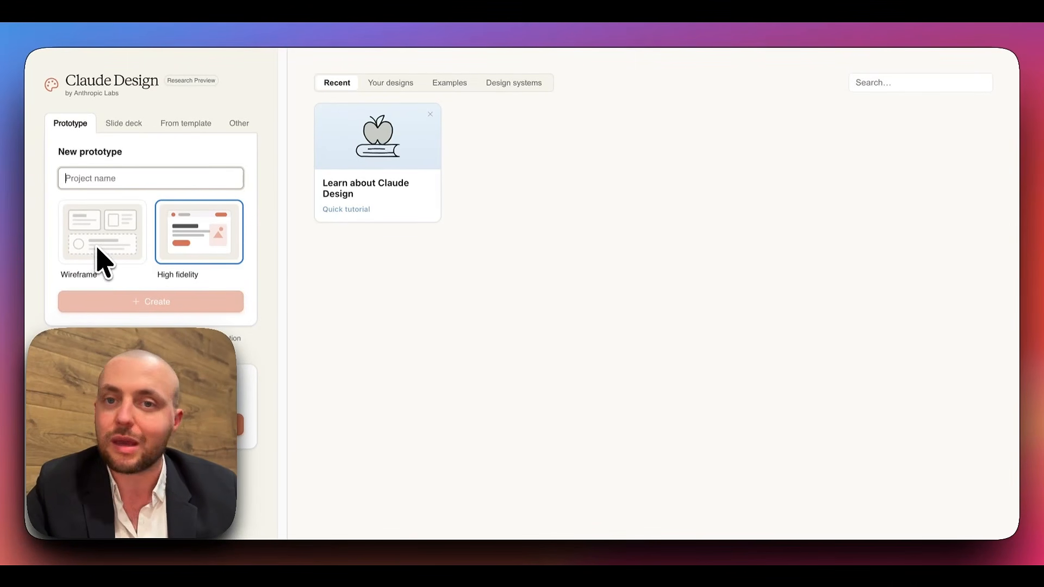
pyautogui.click(342, 91)
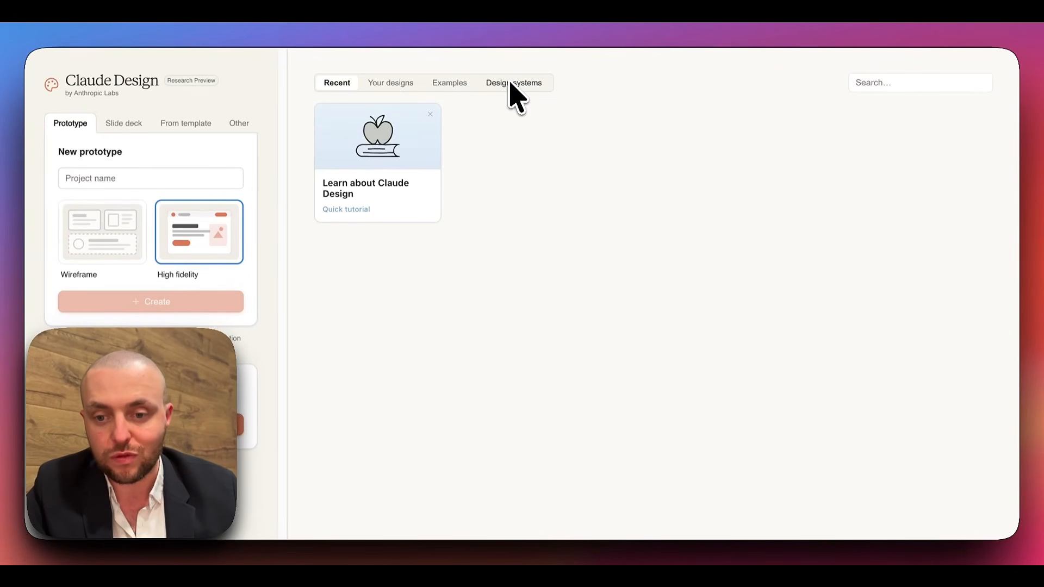
pyautogui.click(450, 83)
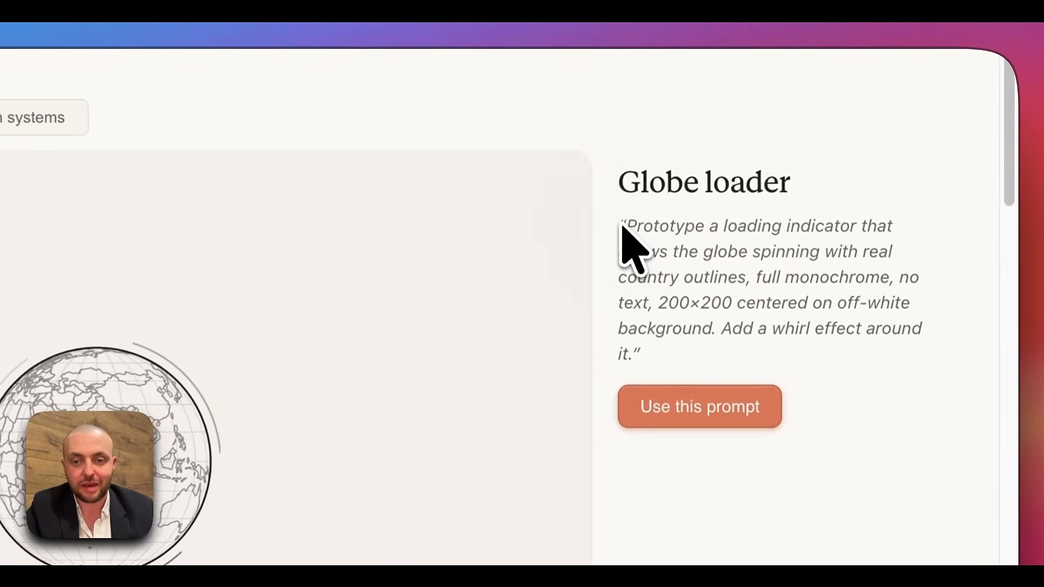
# Step: Read through the example prompts for the globe loader, the app onboarding flow and the iridescent card
pyautogui.moveTo(623, 226); pyautogui.dragTo(674, 351)
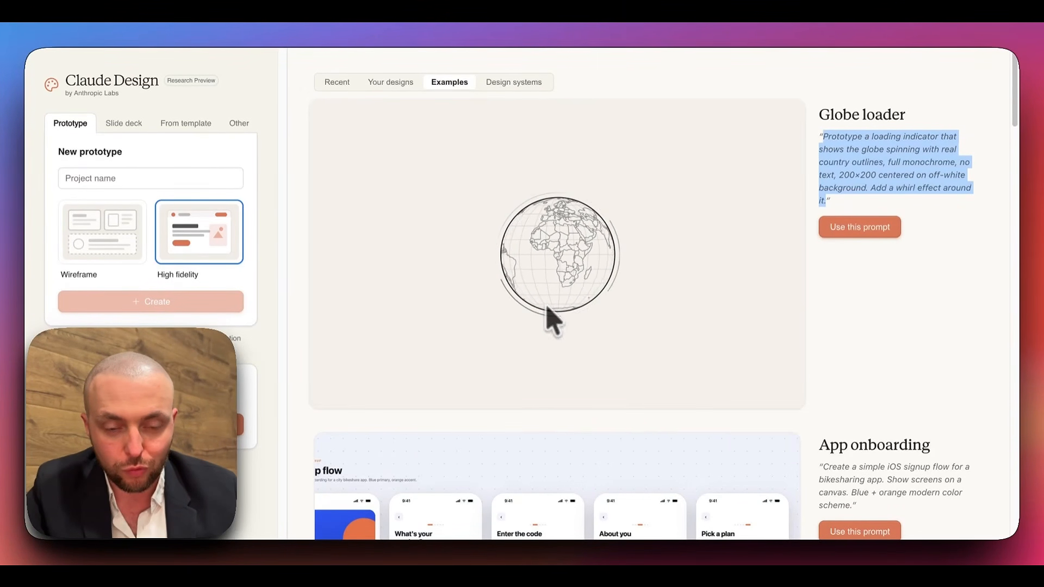
pyautogui.scroll(-5, 658, 294)
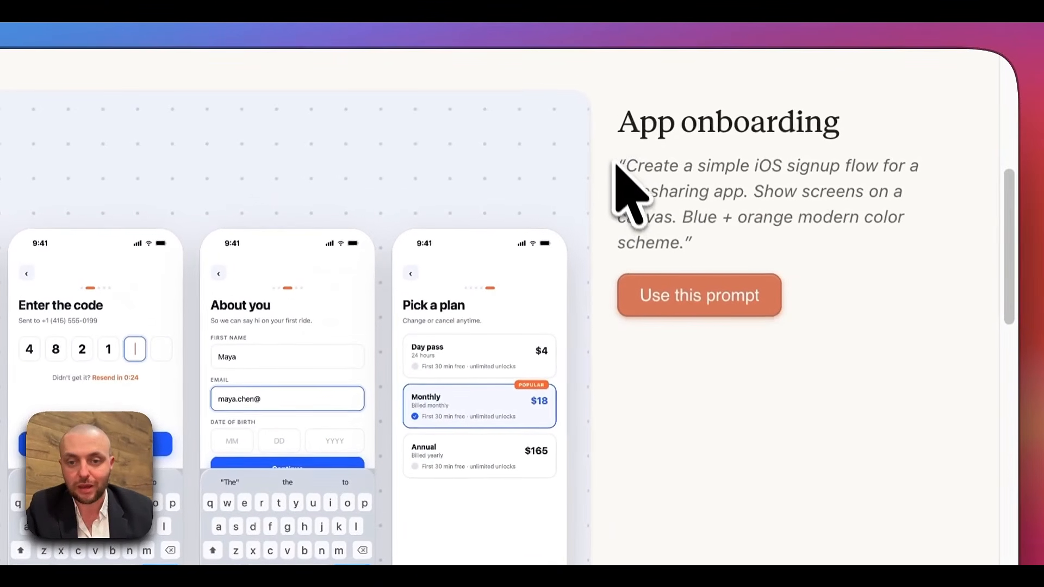
pyautogui.moveTo(822, 106); pyautogui.dragTo(858, 143)
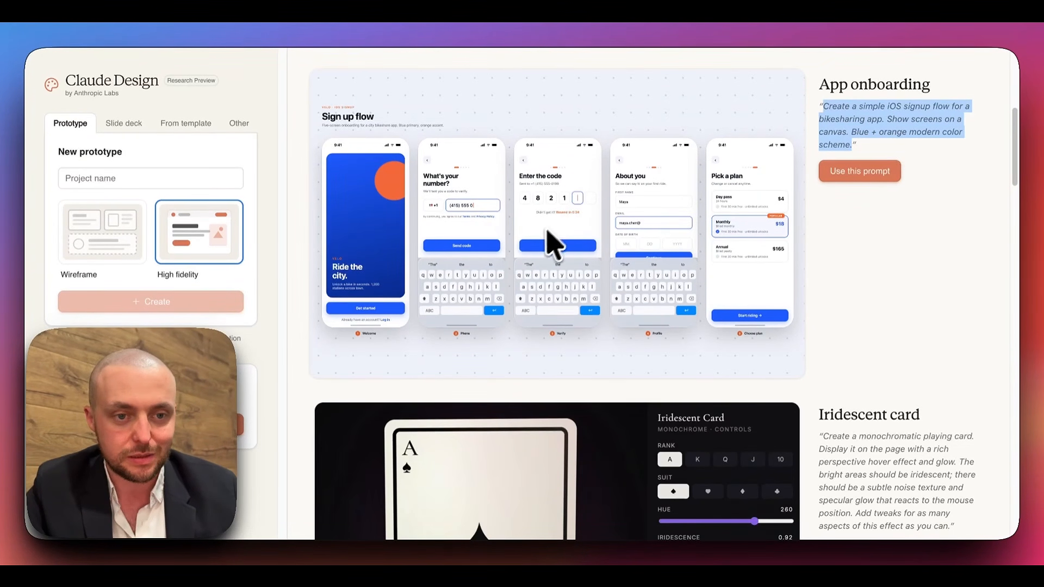
pyautogui.scroll(-5, 572, 224)
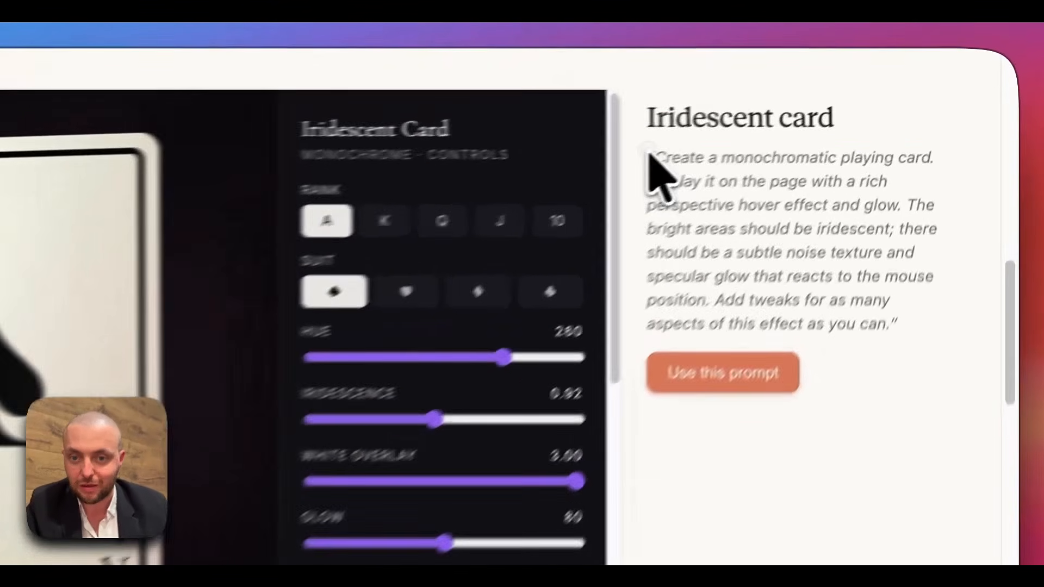
pyautogui.moveTo(823, 108); pyautogui.dragTo(943, 192)
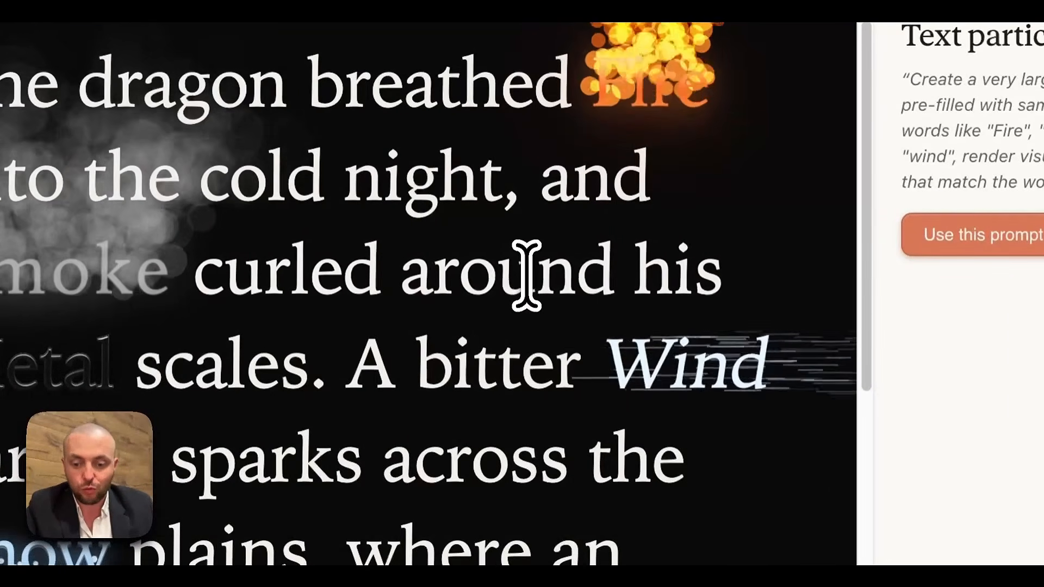
# Step: Replace "arou" in the text particle effects sample with "La MasterClass IA. Fire"
pyautogui.click(634, 252)
pyautogui.press('BackSpace')
pyautogui.press('BackSpace')
pyautogui.press('BackSpace')
pyautogui.press('BackSpace')
pyautogui.write('La MasterClass ')
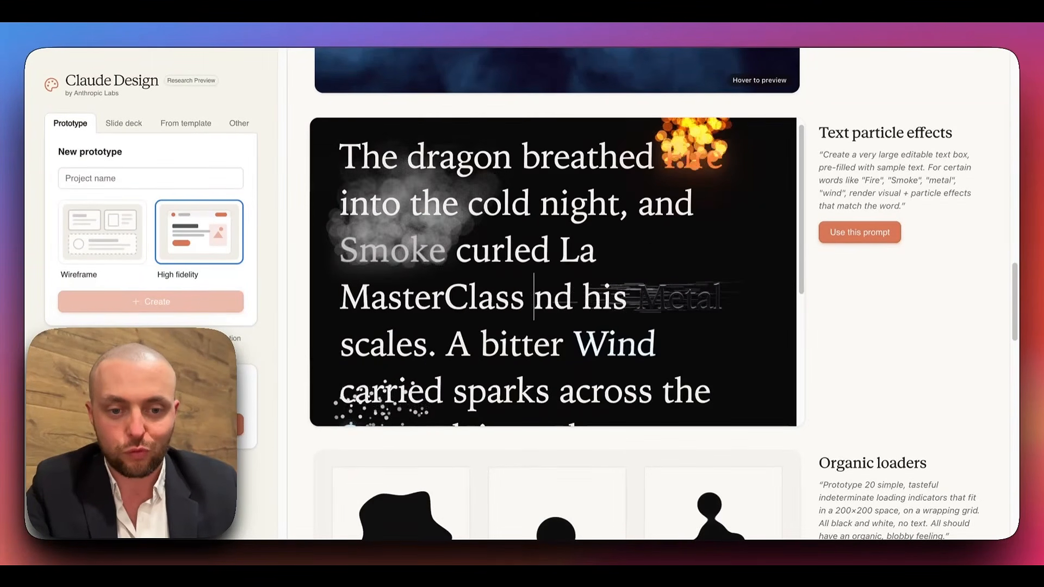
pyautogui.write('IA f')
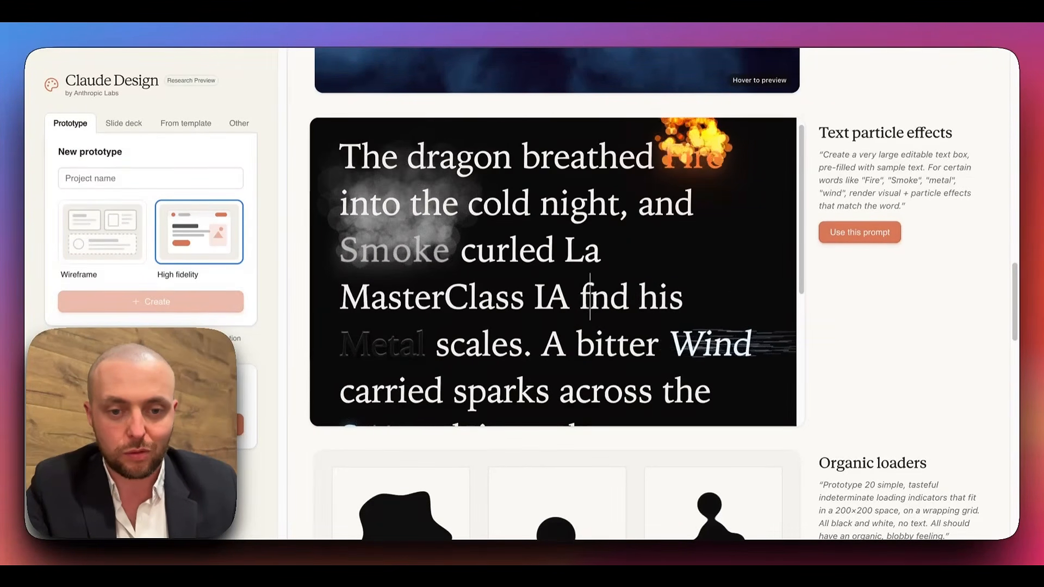
pyautogui.press('BackSpace')
pyautogui.press('BackSpace')
pyautogui.write('. Fire')
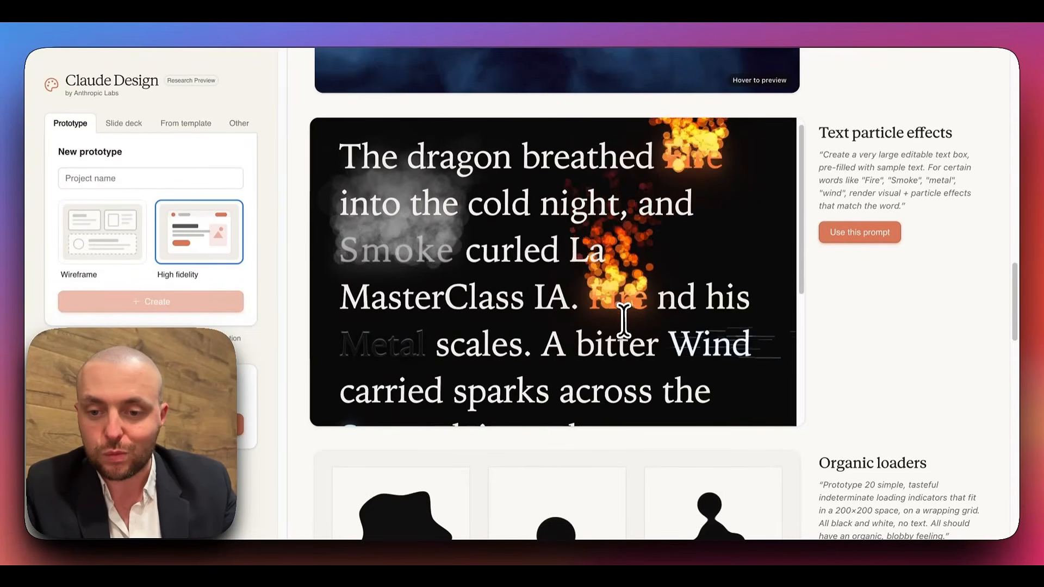
# Step: Look through the rest of the particle text sample, the organic loaders and the text streaming examples
pyautogui.scroll(-4, 623, 321)
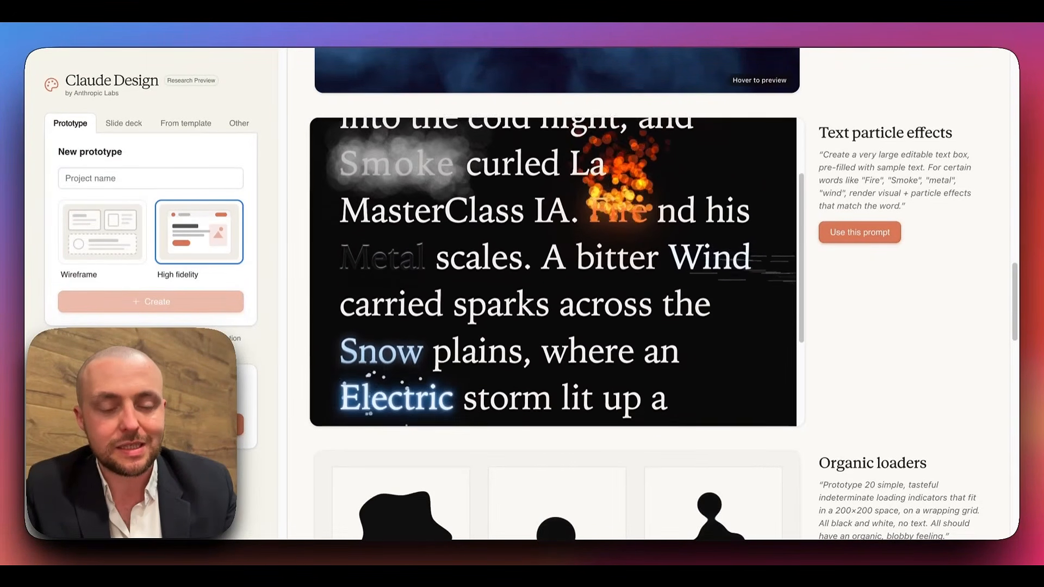
pyautogui.scroll(-2, 553, 272)
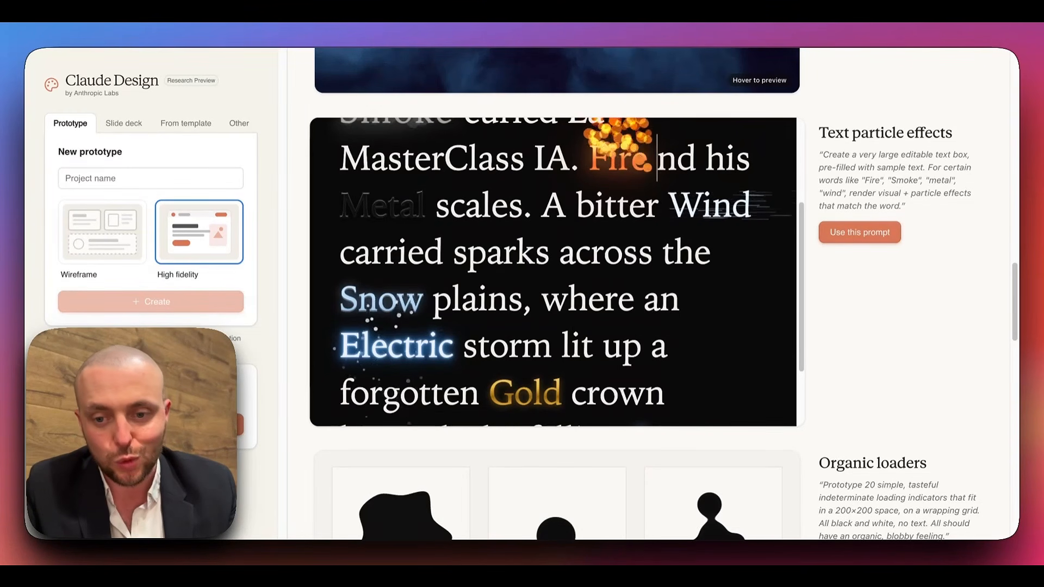
pyautogui.scroll(-1, 657, 158)
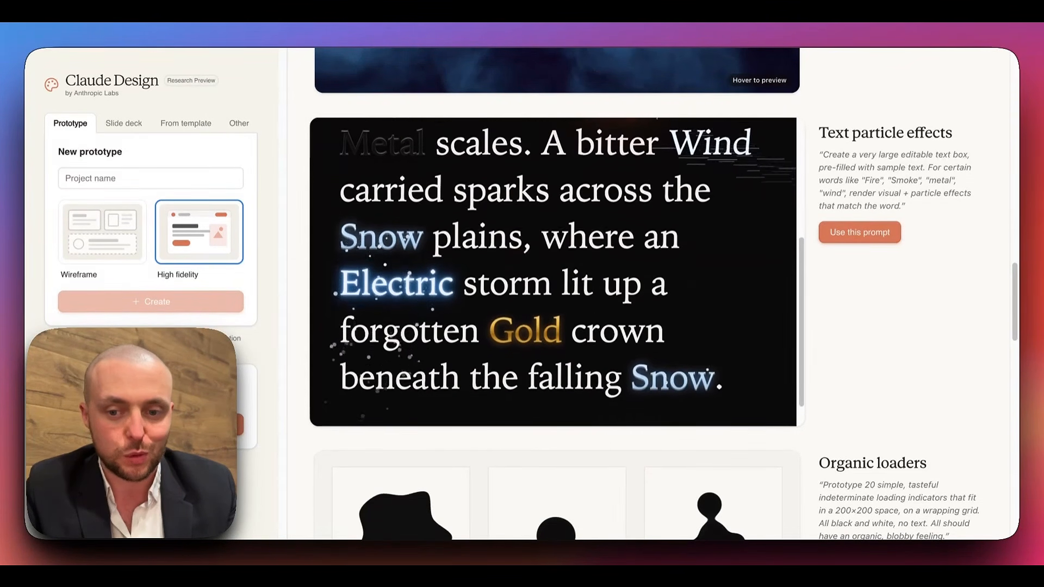
pyautogui.scroll(-8, 825, 201)
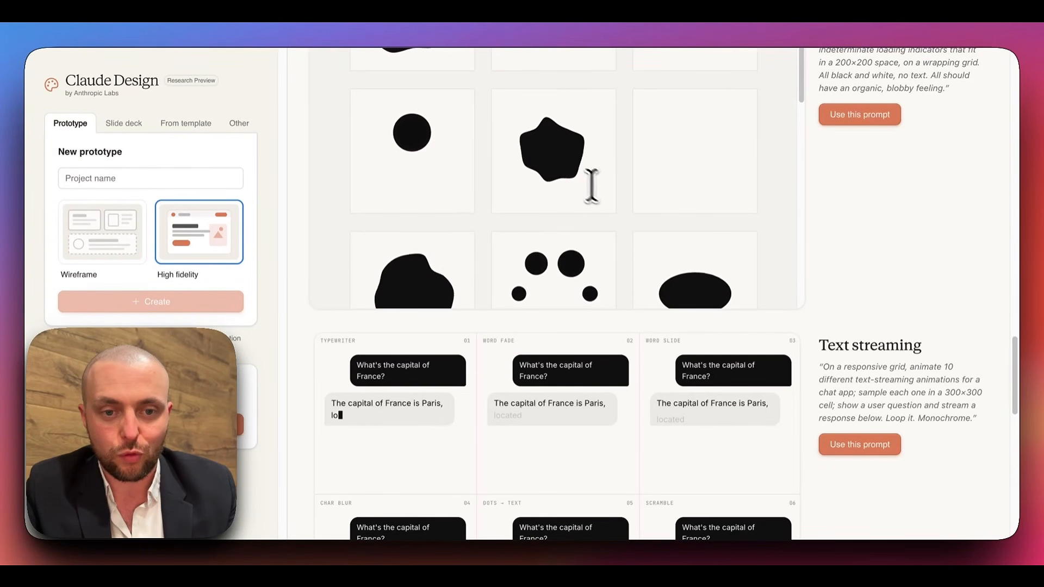
pyautogui.scroll(-6, 563, 125)
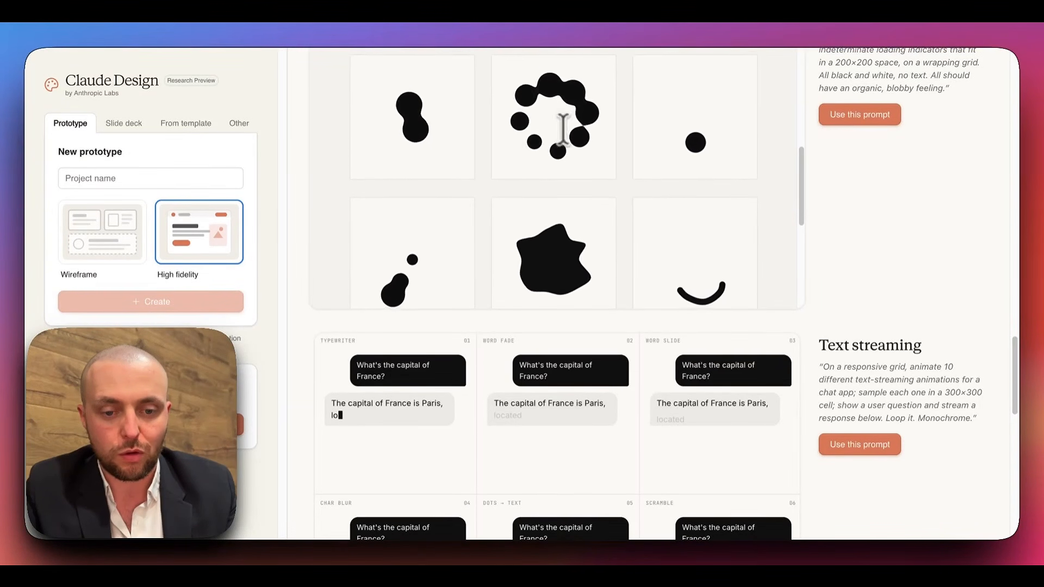
pyautogui.scroll(-5, 588, 163)
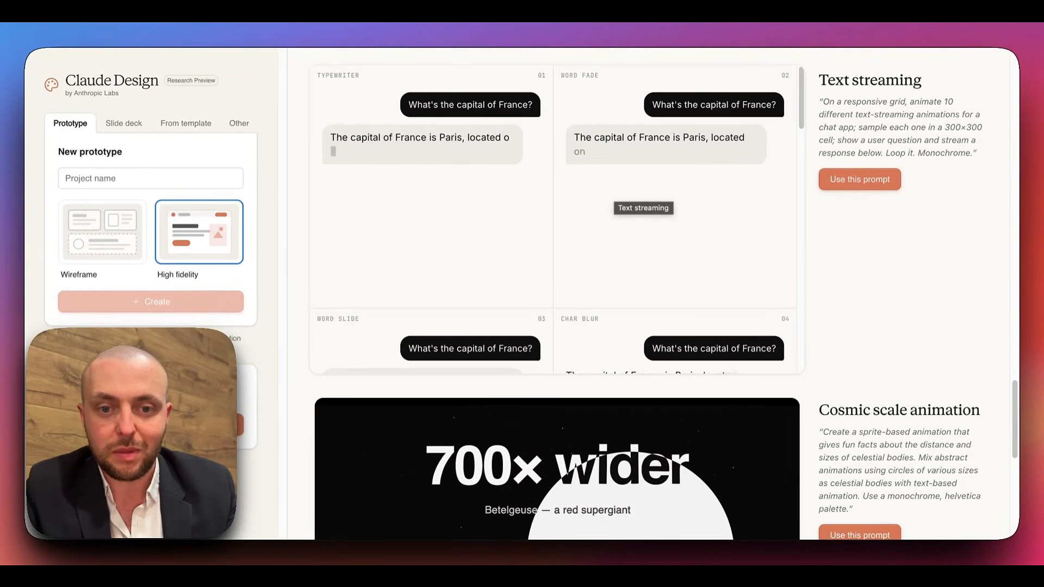
pyautogui.scroll(-6, 643, 201)
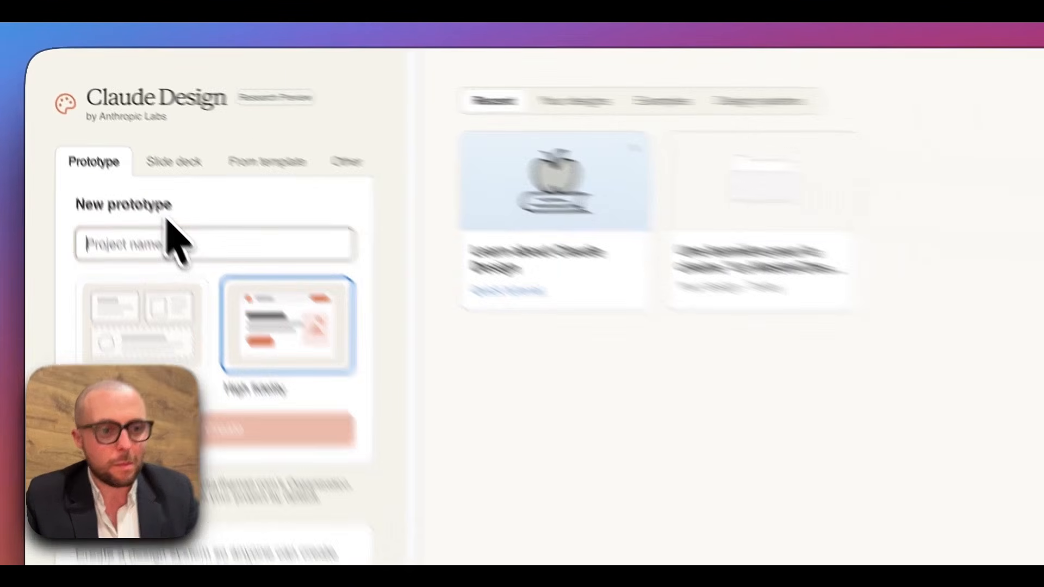
# Step: Create a high-fidelity prototype project named "Site Web pour un Plombier dans la région de Lille"
pyautogui.write('Site Web pour u')
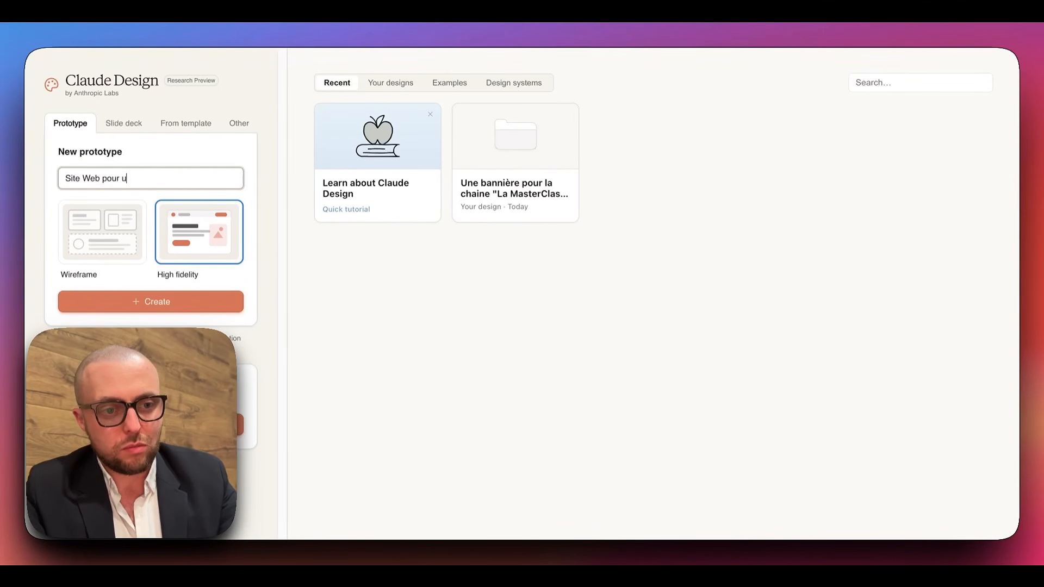
pyautogui.write('n Plombier dans la région de Lille')
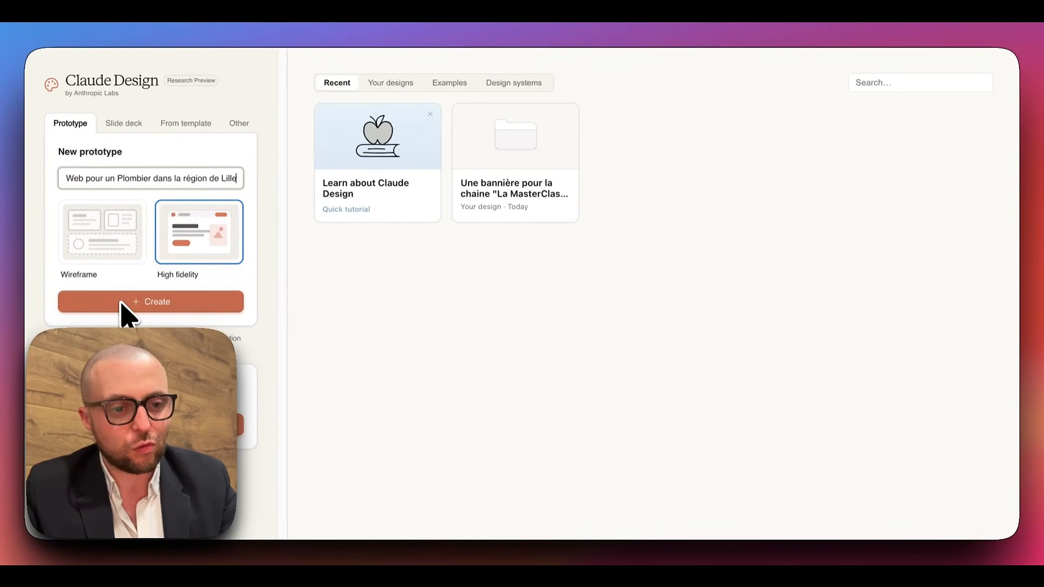
pyautogui.click(123, 305)
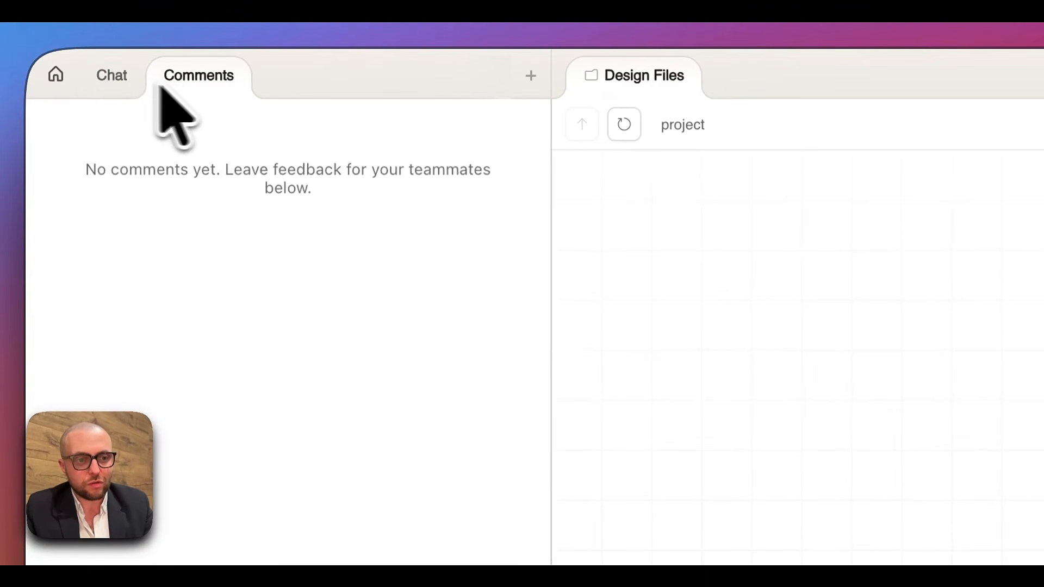
# Step: Send the chat prompt requesting a quality result with free choices and no questions, keeping Claude Opus 4.7 as the model
pyautogui.click(106, 74)
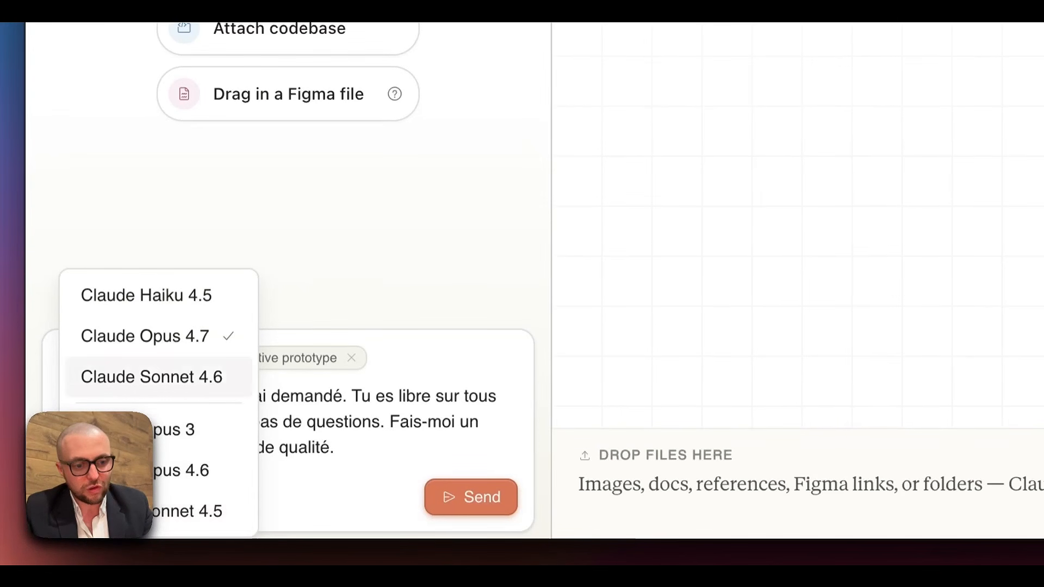
pyautogui.click(276, 420)
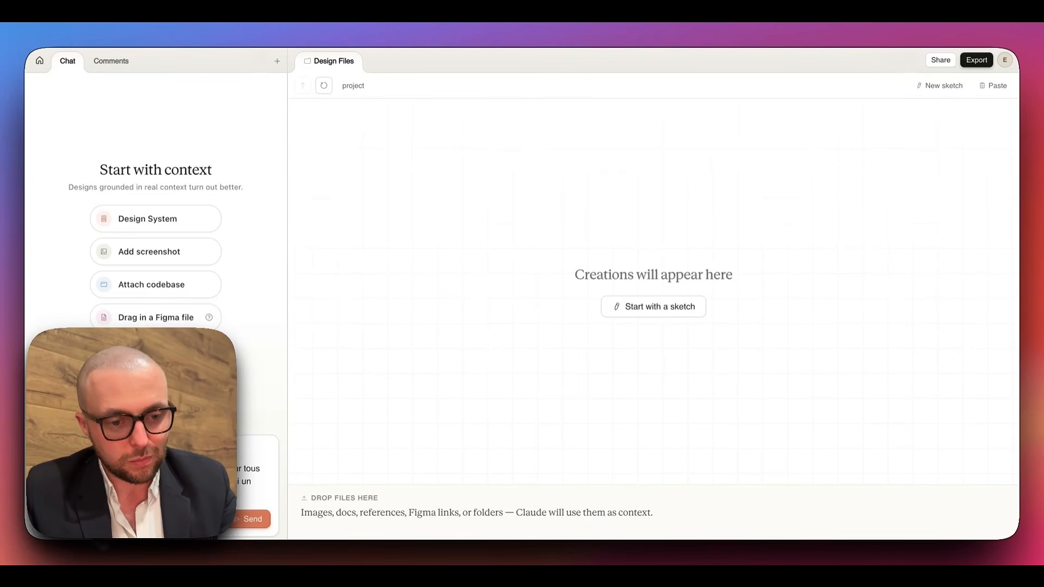
pyautogui.press('Return')
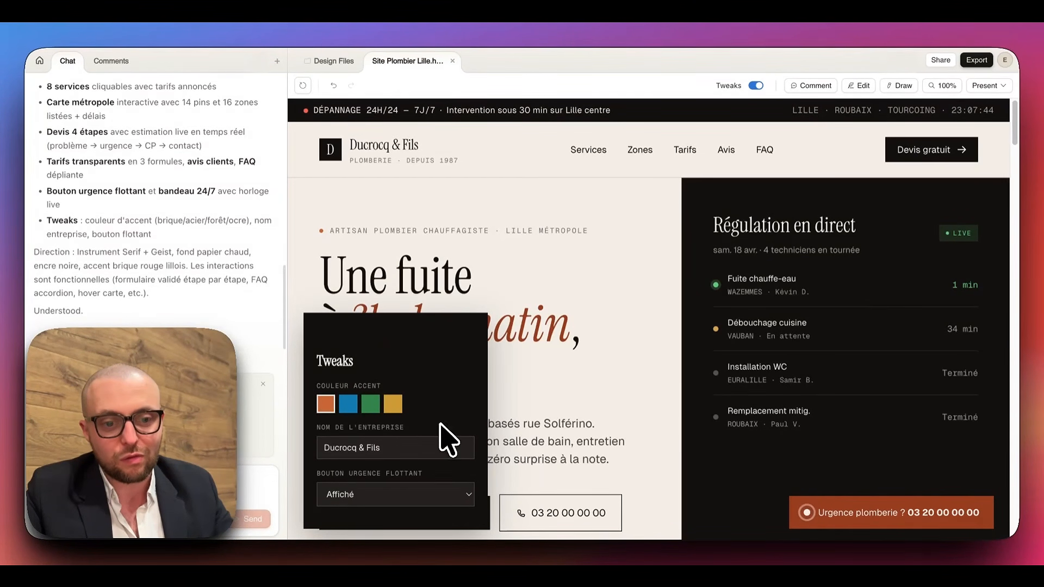
# Step: Examine the generated plumber site's hero section and its Tweaks options
pyautogui.scroll(-3, 571, 354)
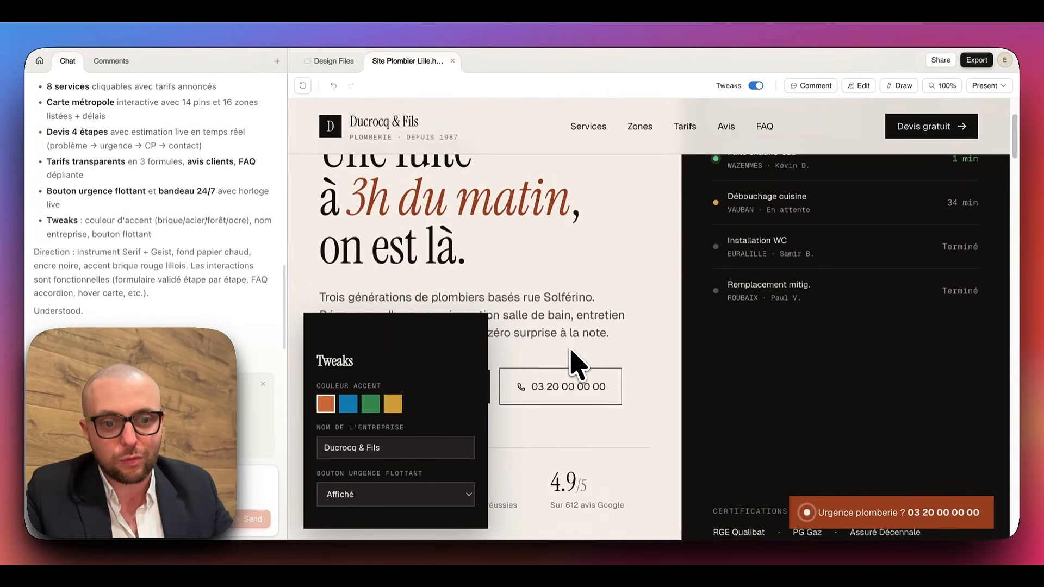
pyautogui.scroll(3, 576, 362)
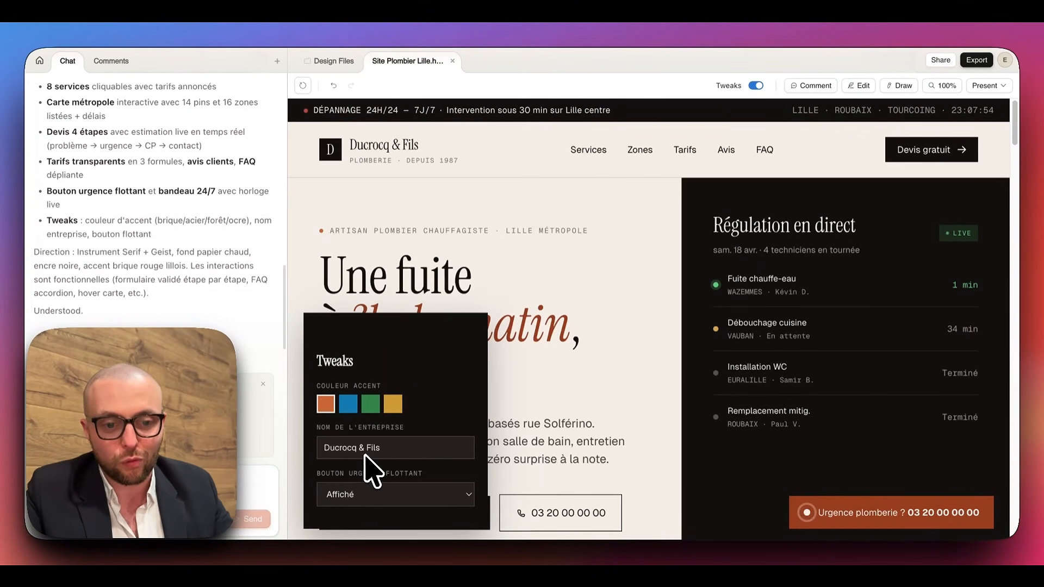
pyautogui.scroll(-2, 372, 479)
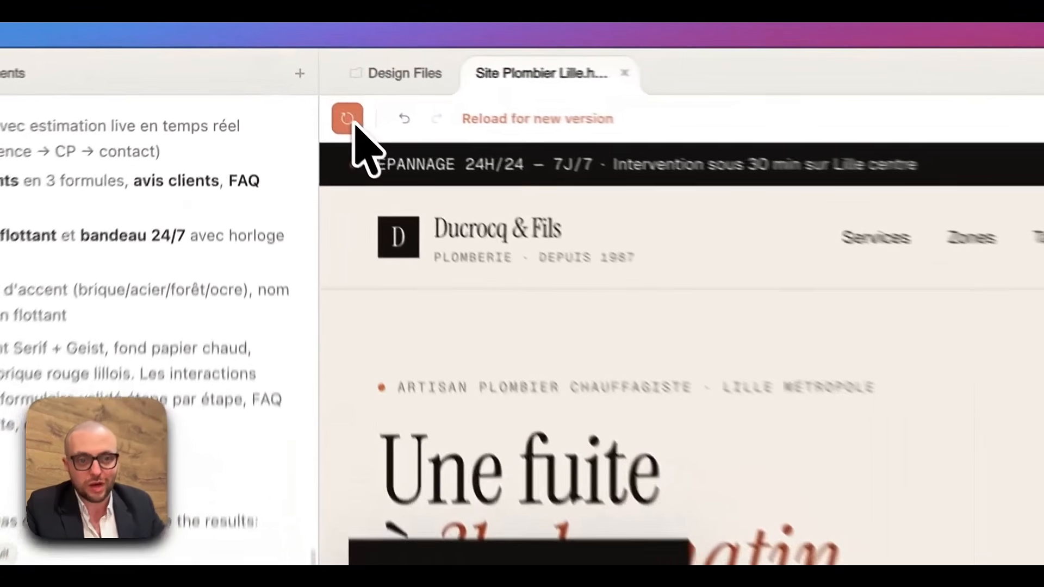
# Step: Reload the plumber site preview to its new version and review the hero text, contact buttons, key figures and certifications
pyautogui.click(348, 119)
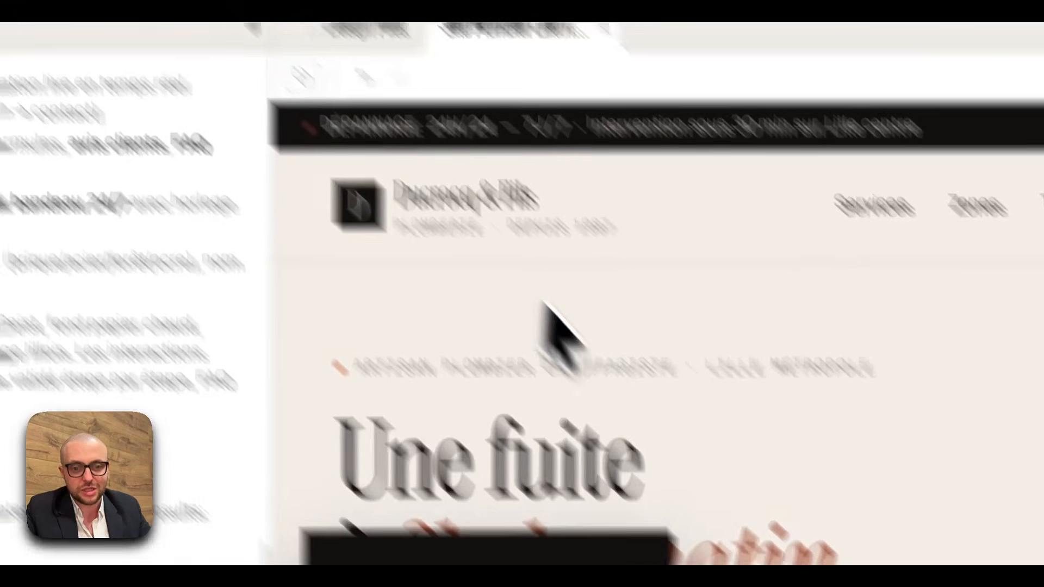
pyautogui.scroll(-3, 546, 304)
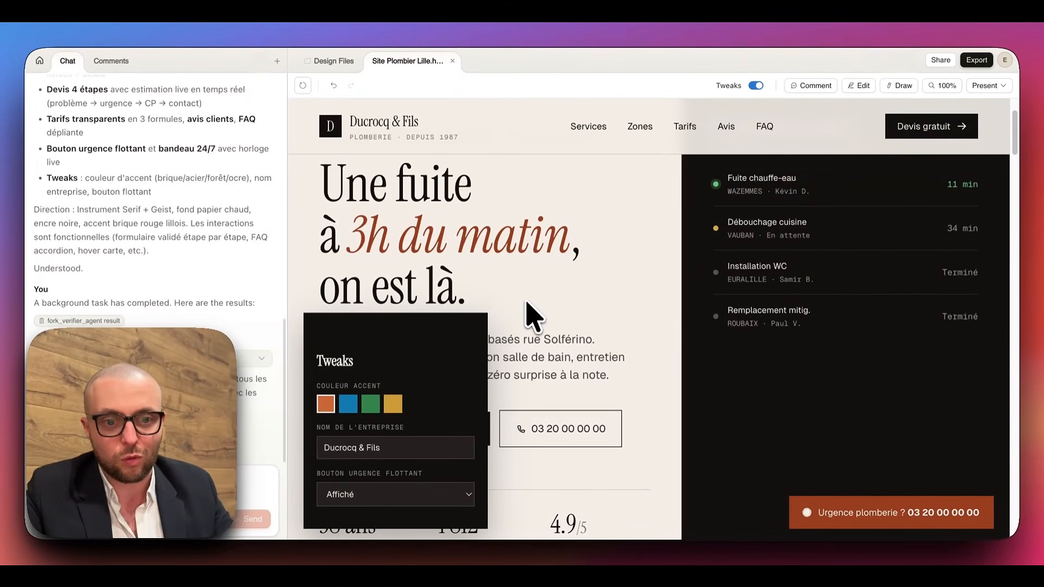
pyautogui.scroll(2, 532, 307)
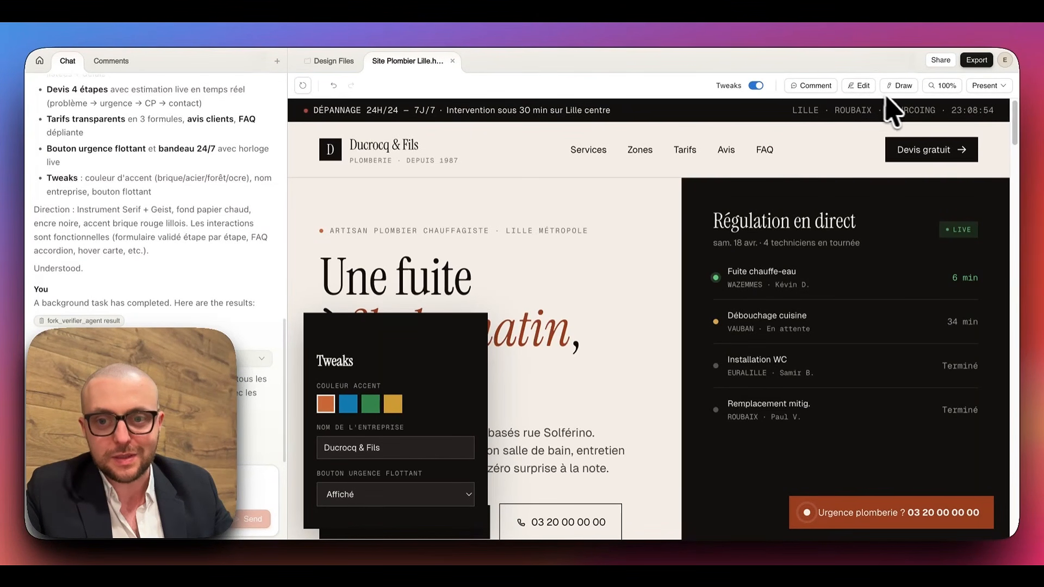
pyautogui.scroll(-2, 402, 240)
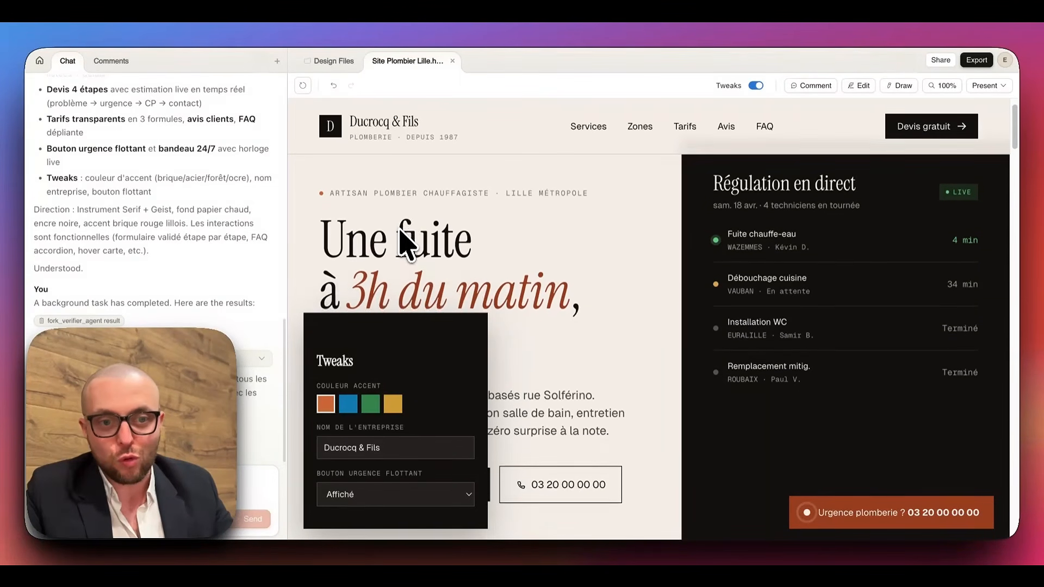
pyautogui.scroll(-1, 407, 245)
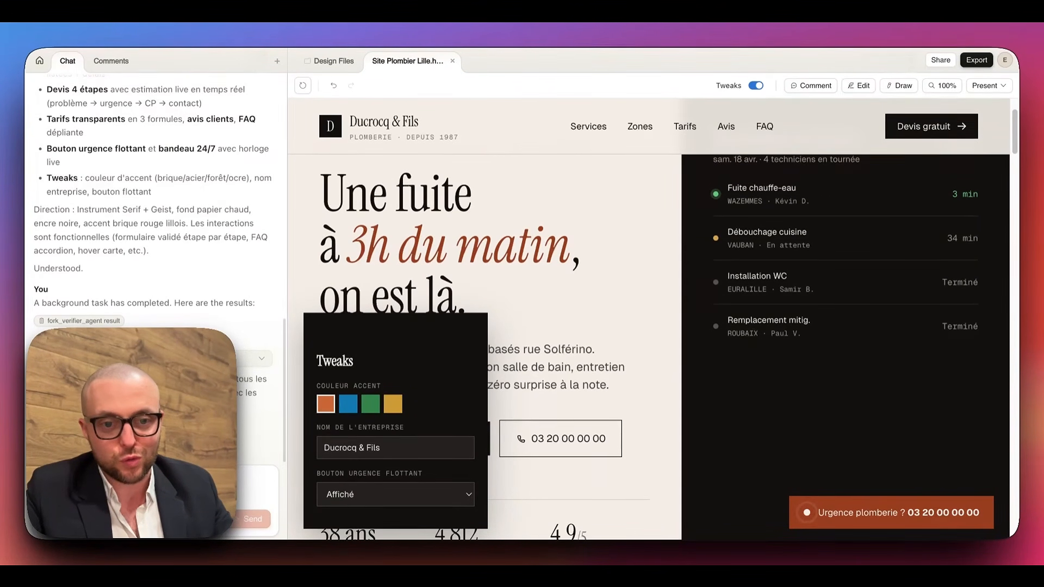
pyautogui.scroll(-3, 380, 228)
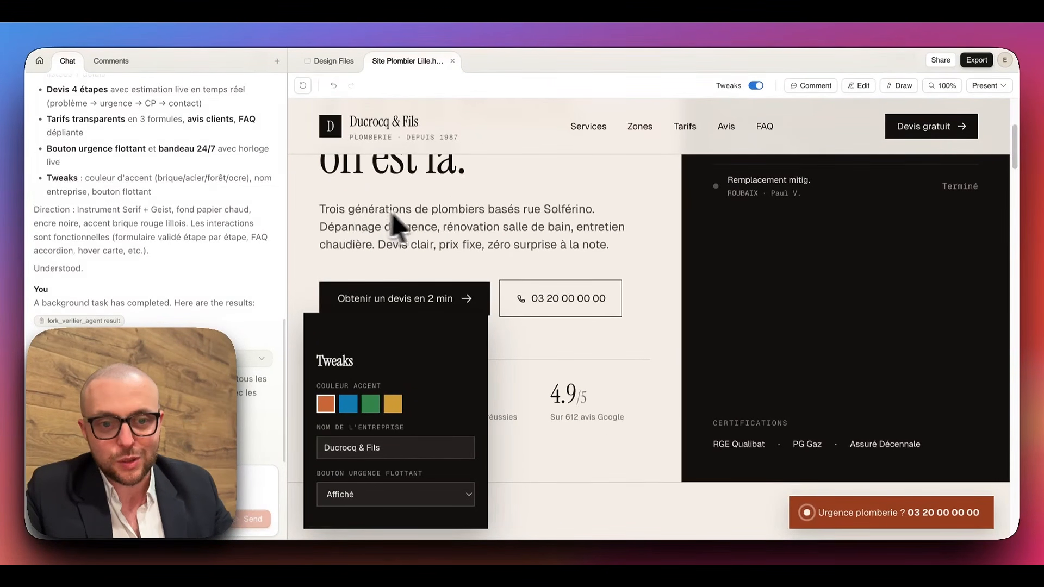
pyautogui.scroll(-2, 534, 230)
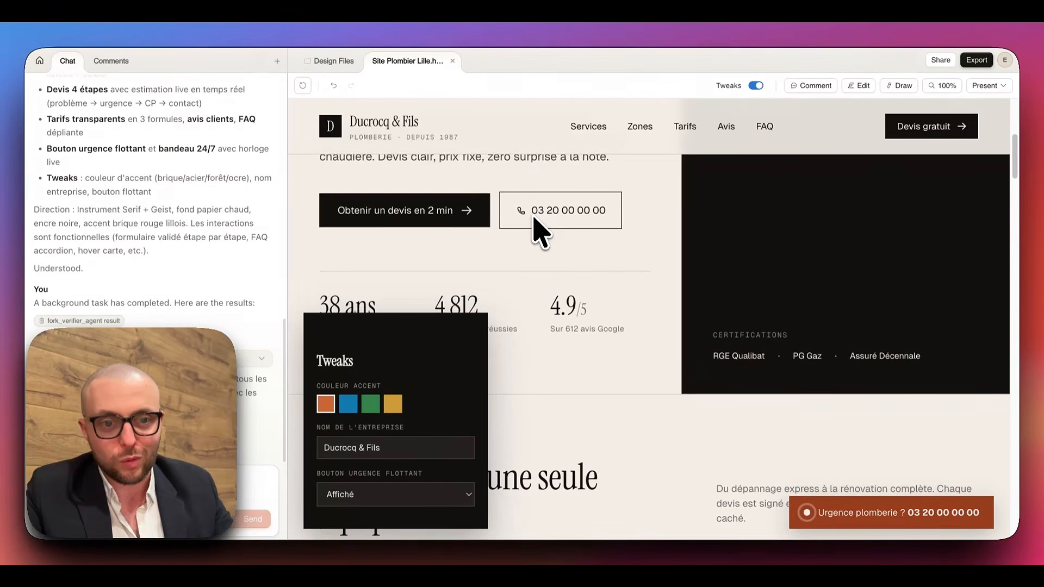
pyautogui.scroll(-1, 534, 230)
pyautogui.scroll(1, 540, 230)
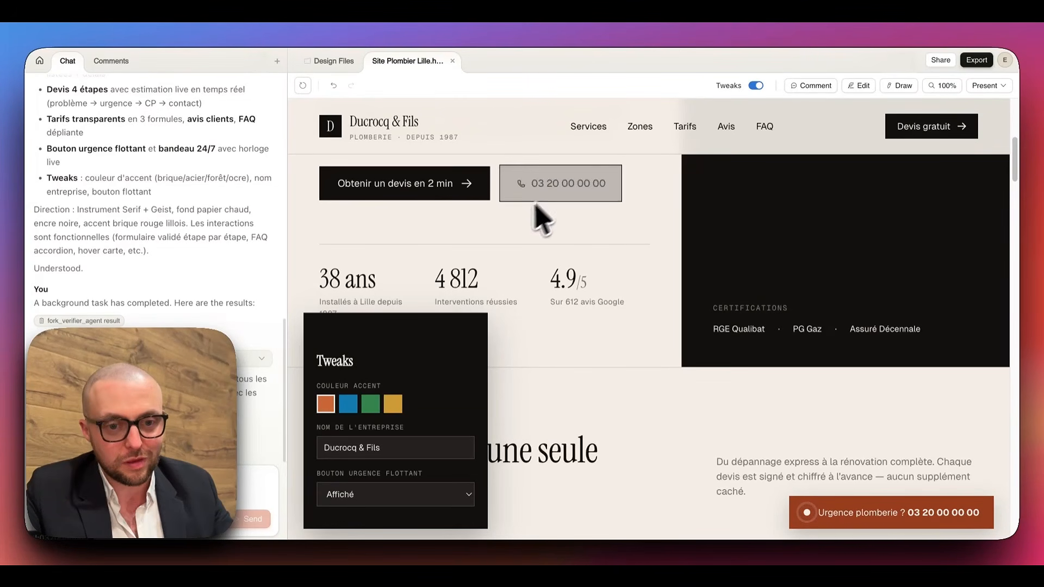
# Step: Examine the rest of the plumber site: services with prices, coverage zones, four-step quote form, customer reviews and FAQ
pyautogui.scroll(-6, 449, 285)
pyautogui.scroll(-2, 450, 285)
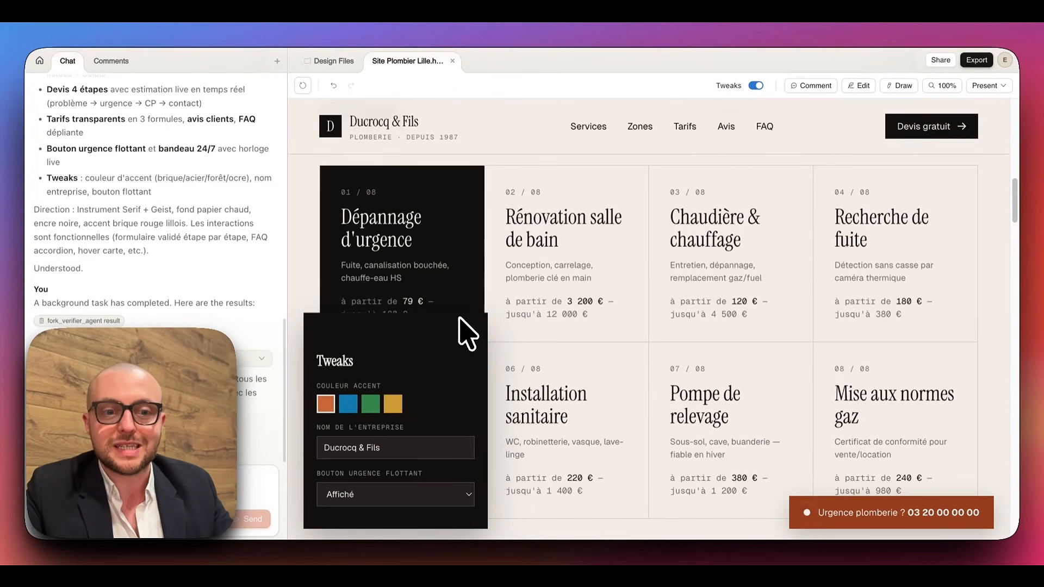
pyautogui.scroll(-6, 606, 268)
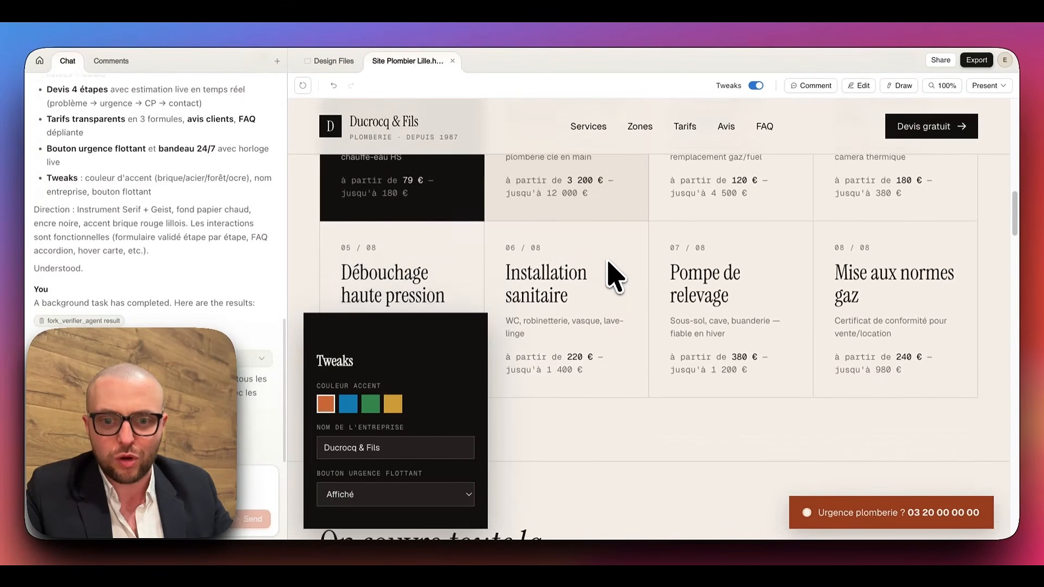
pyautogui.scroll(-8, 609, 264)
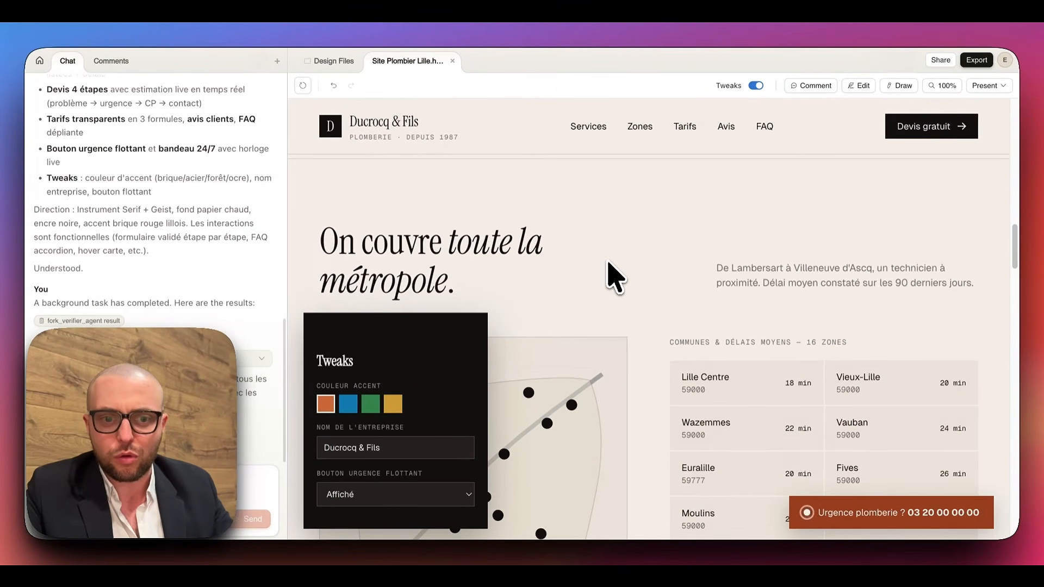
pyautogui.scroll(-2, 611, 273)
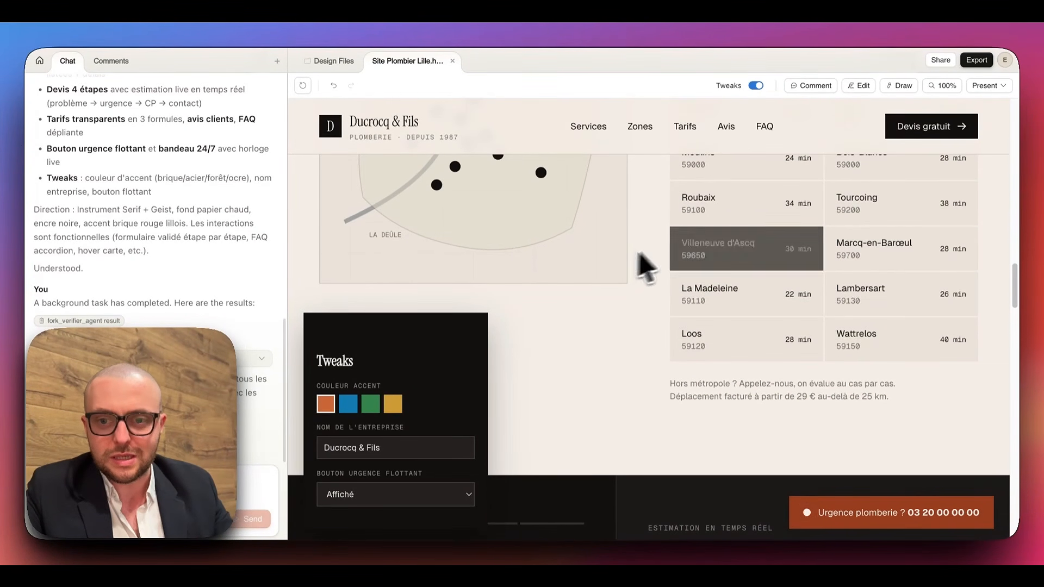
pyautogui.scroll(-8, 772, 394)
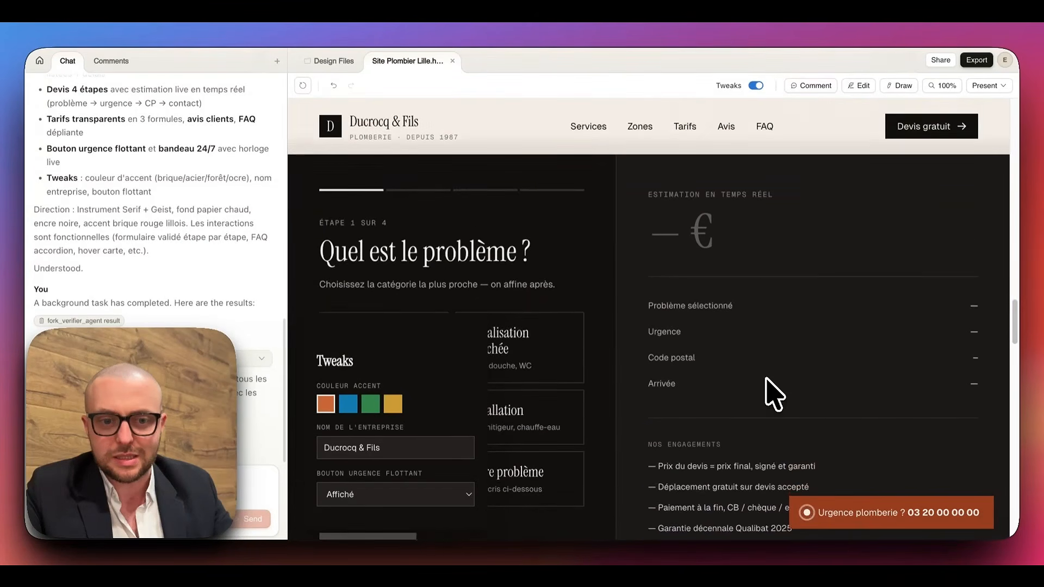
pyautogui.scroll(-2, 728, 365)
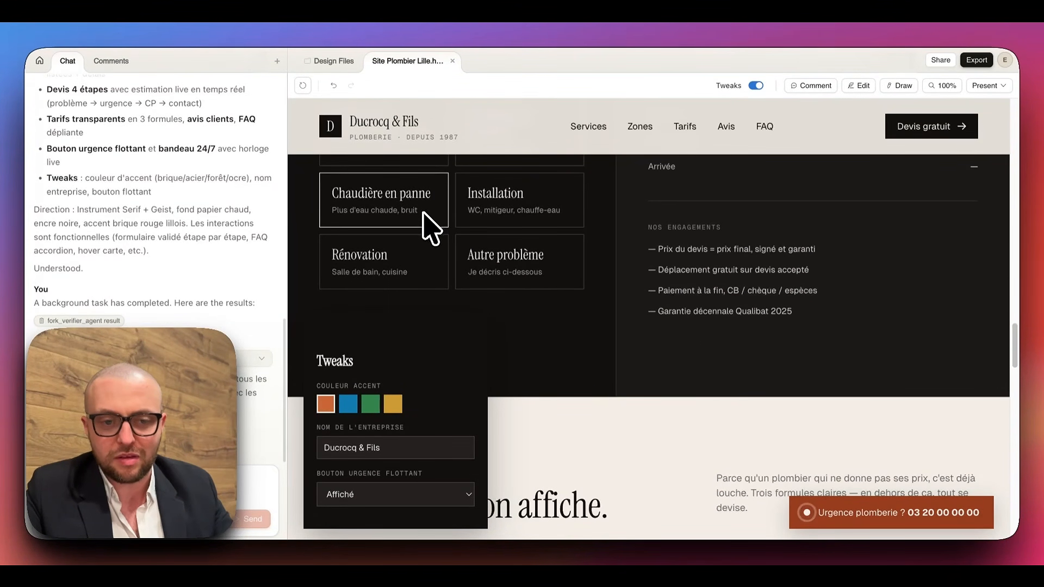
pyautogui.scroll(-2, 543, 289)
pyautogui.scroll(-10, 608, 288)
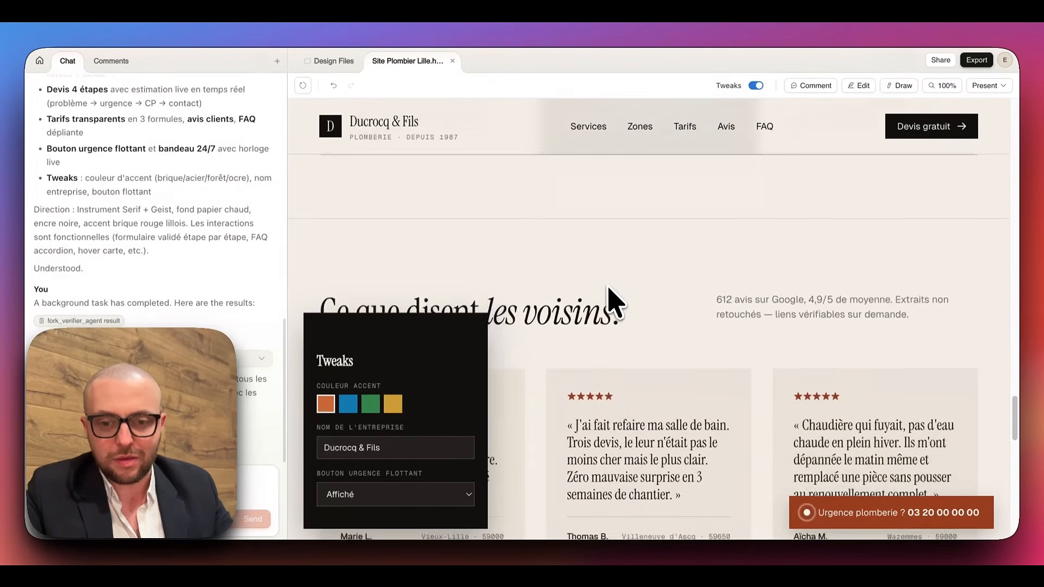
pyautogui.scroll(-5, 615, 302)
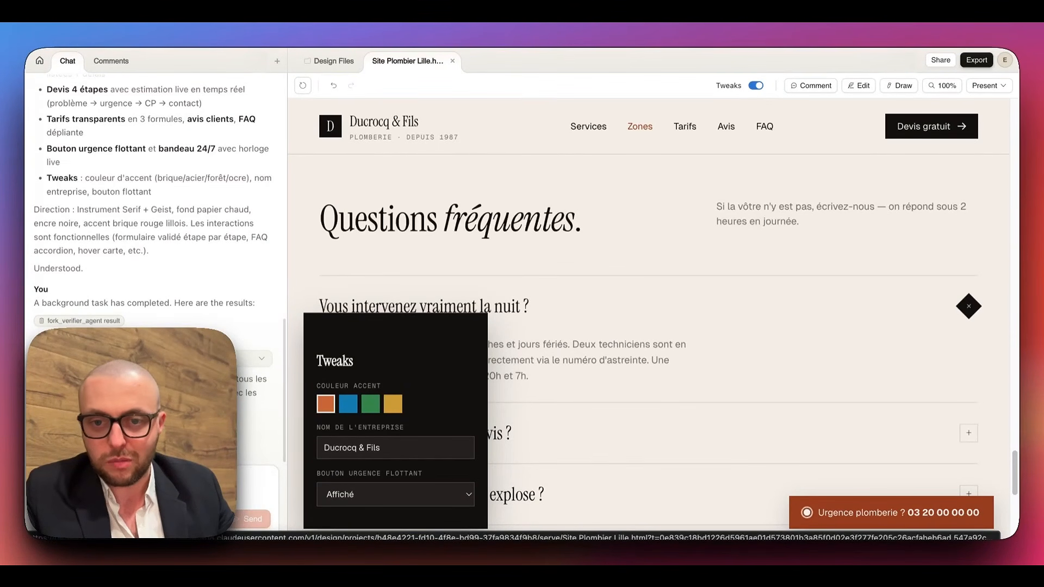
# Step: Try the blue and green accent colours on the site, checking the hero, and set the accent to ochre yellow
pyautogui.click(348, 405)
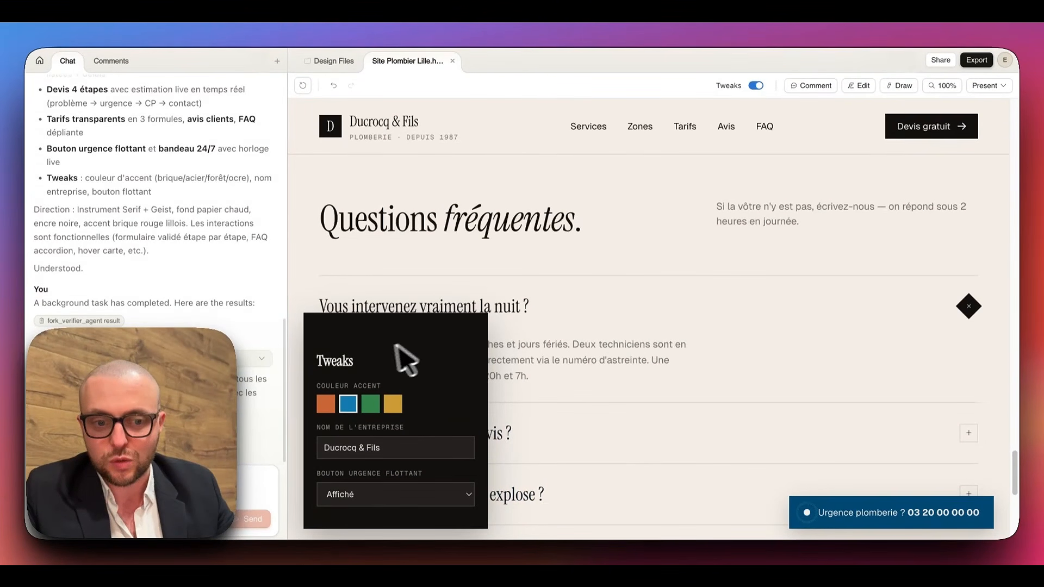
pyautogui.scroll(10, 443, 284)
pyautogui.scroll(10, 578, 202)
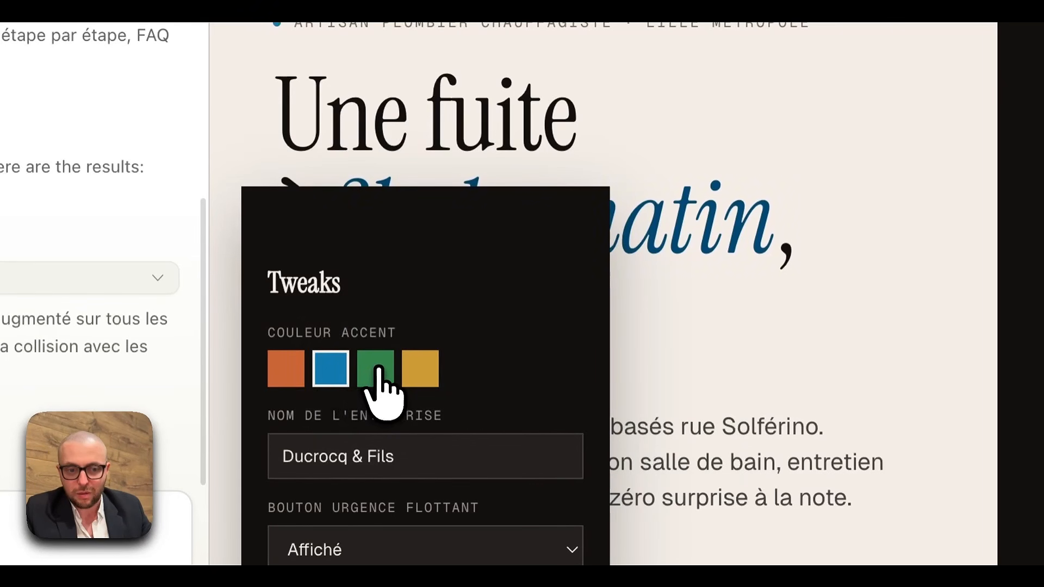
pyautogui.click(377, 372)
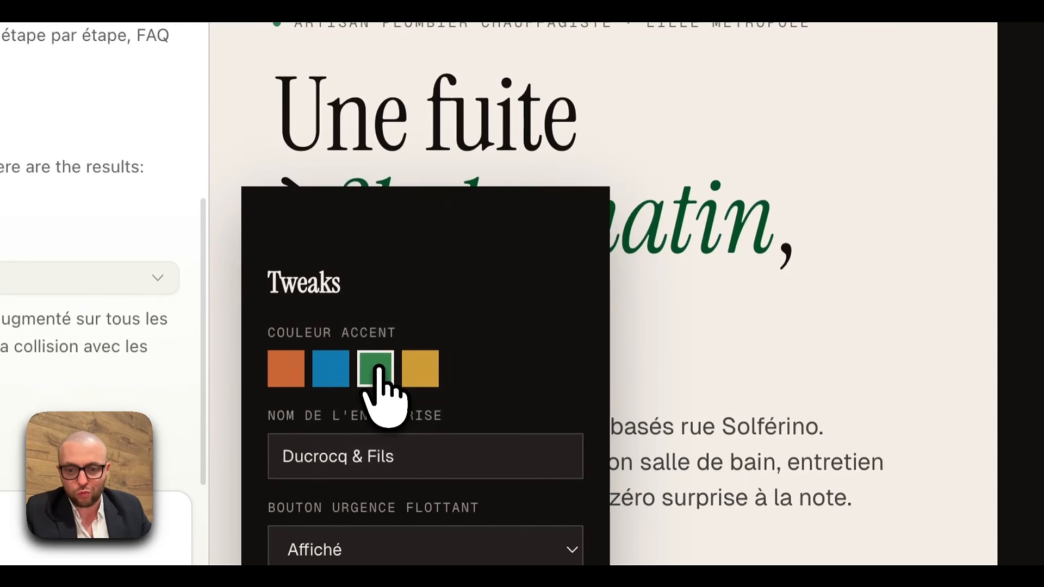
pyautogui.click(419, 372)
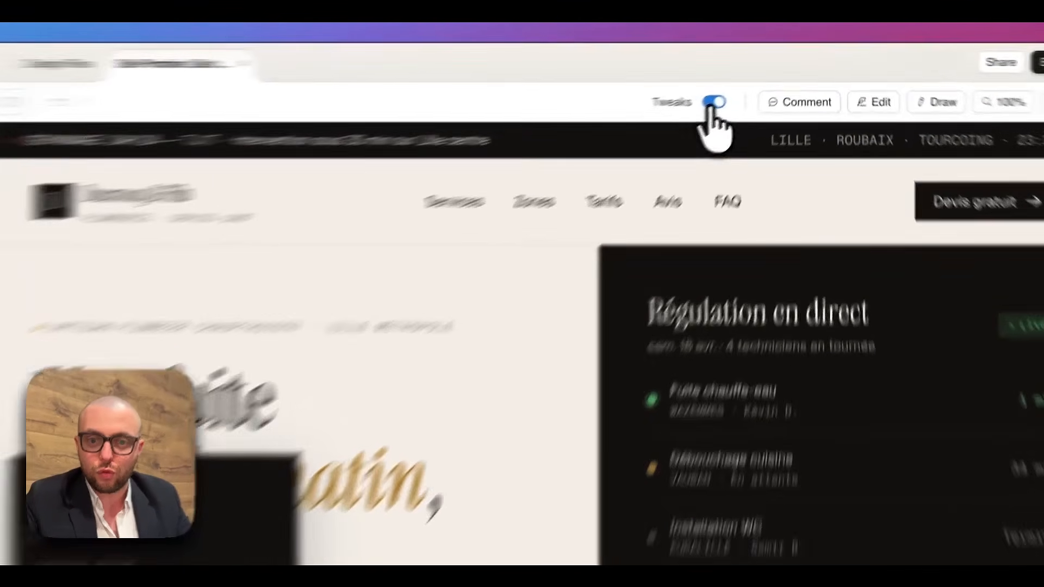
# Step: Turn off the Tweaks options on the site preview
pyautogui.click(754, 88)
pyautogui.click(754, 88)
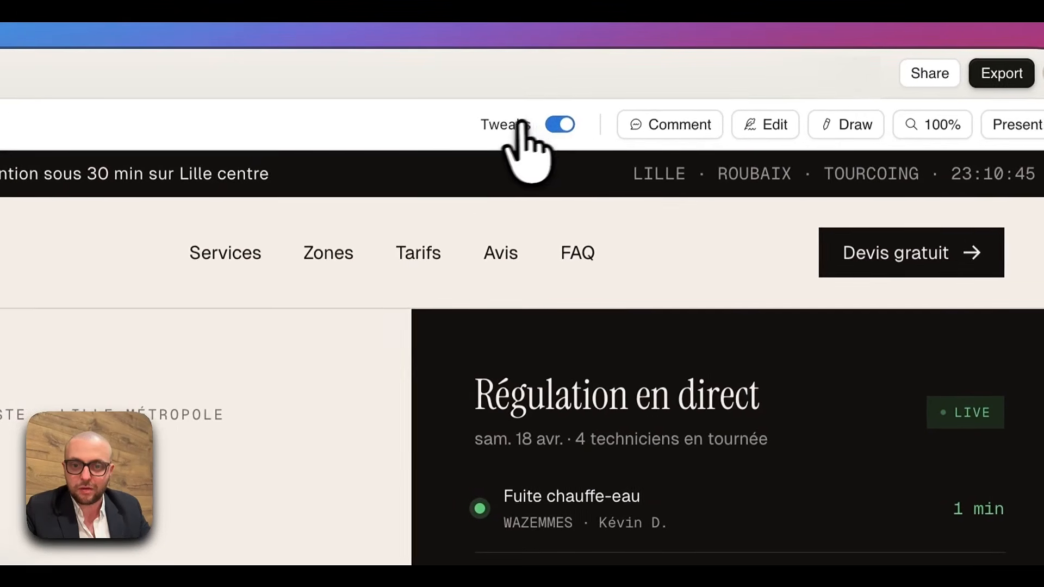
pyautogui.click(504, 128)
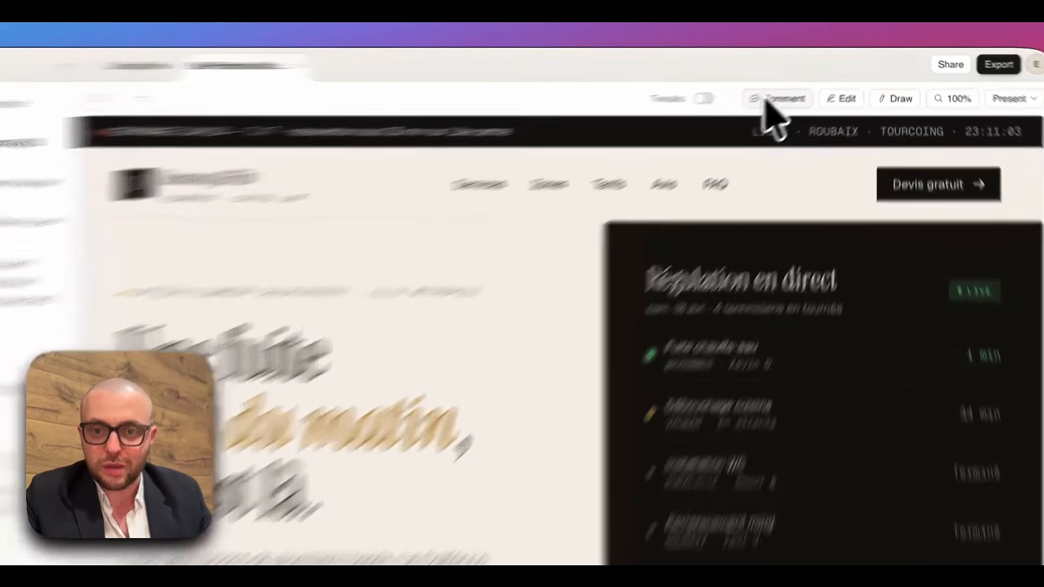
# Step: Send Claude a comment on the 24h/24 emergency banner asking for a more visible, attention-grabbing block, perhaps using the accent colour
pyautogui.click(809, 86)
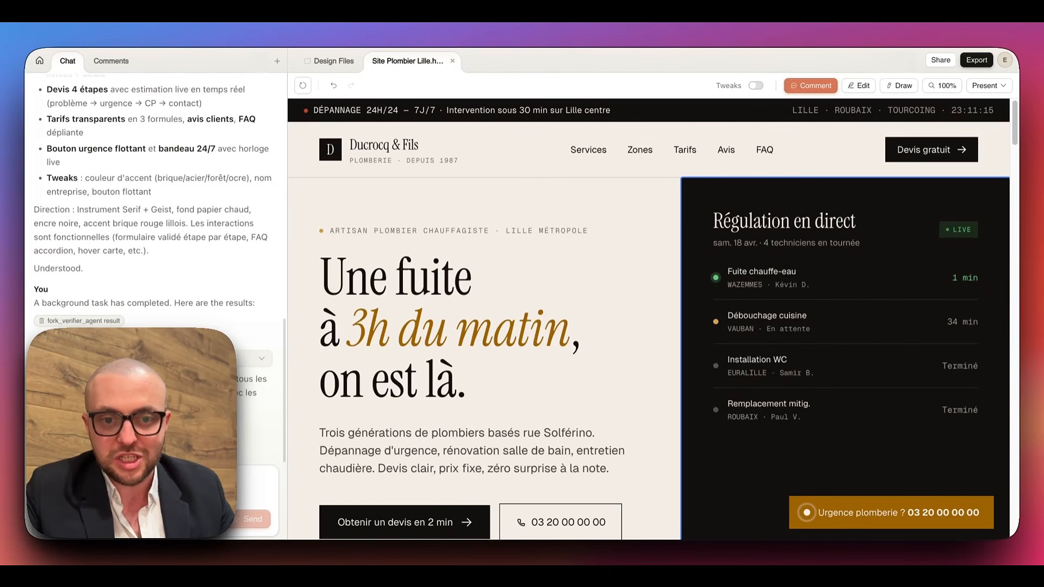
pyautogui.click(727, 115)
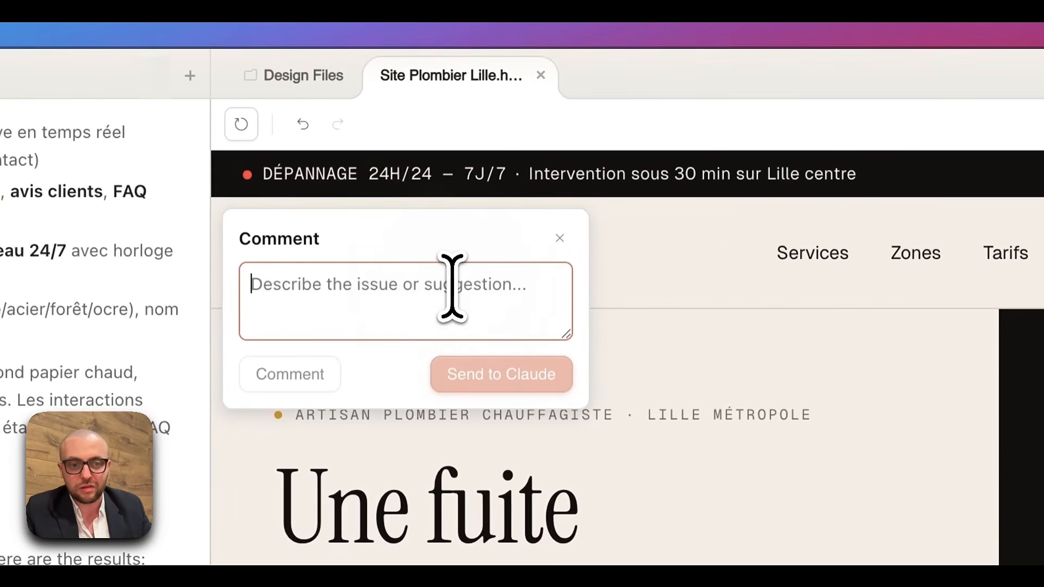
pyautogui.click(451, 286)
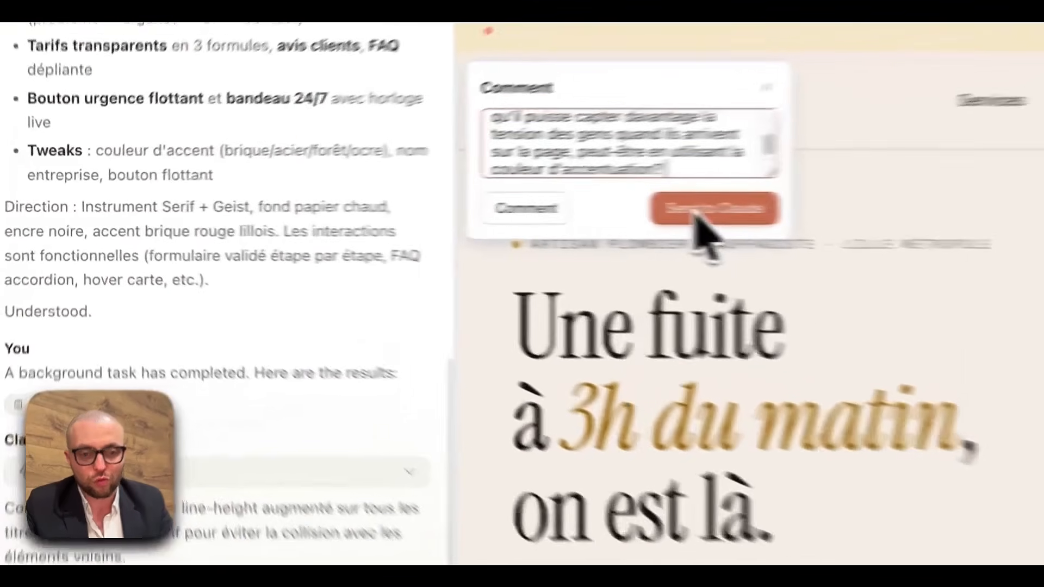
pyautogui.click(423, 212)
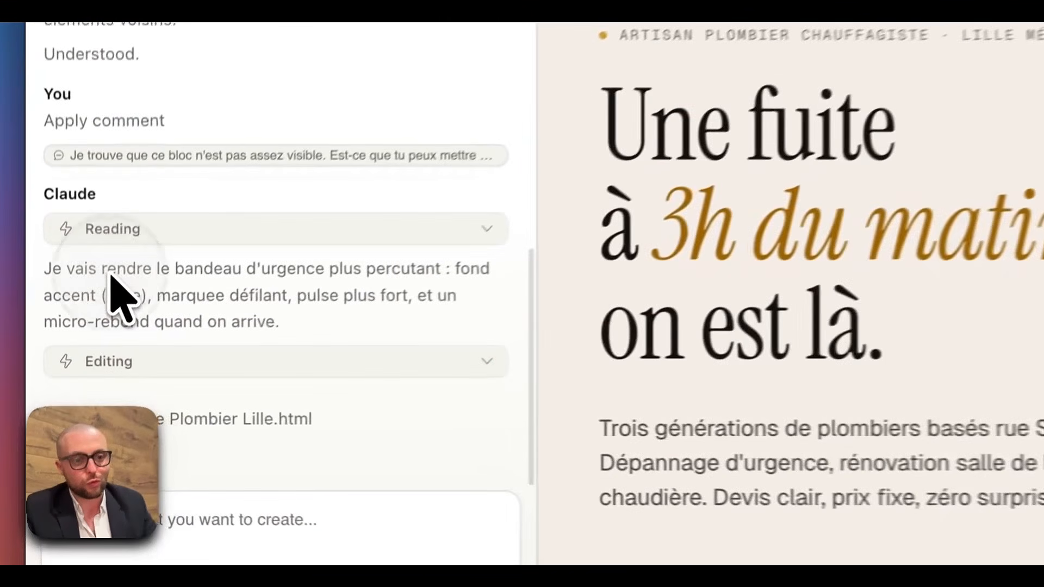
# Step: Load the revised banner, request slower scrolling and a flashier accent colour in the chat, and reload the preview with those changes
pyautogui.moveTo(67, 351); pyautogui.dragTo(160, 379)
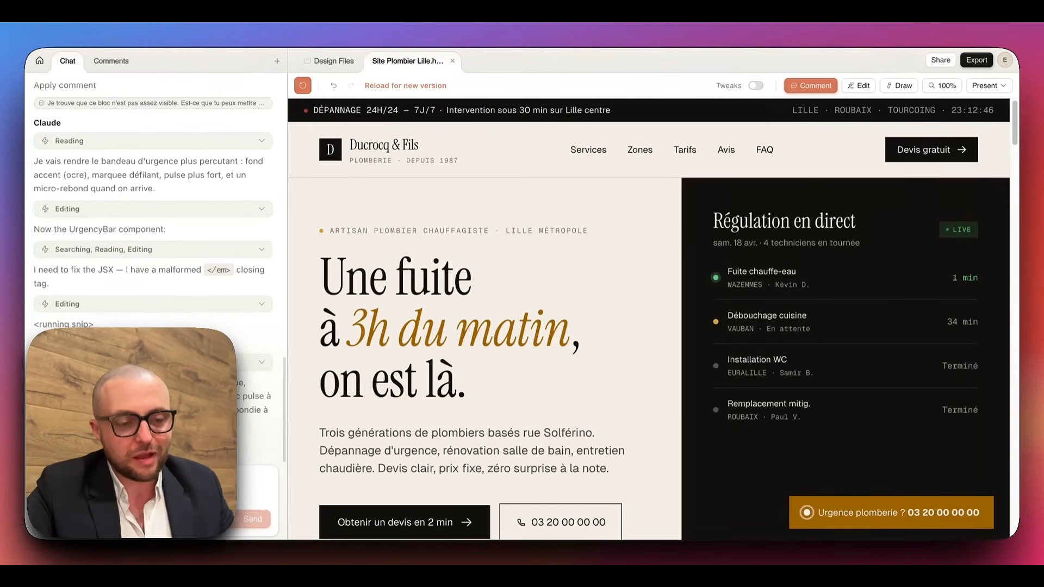
pyautogui.click(304, 86)
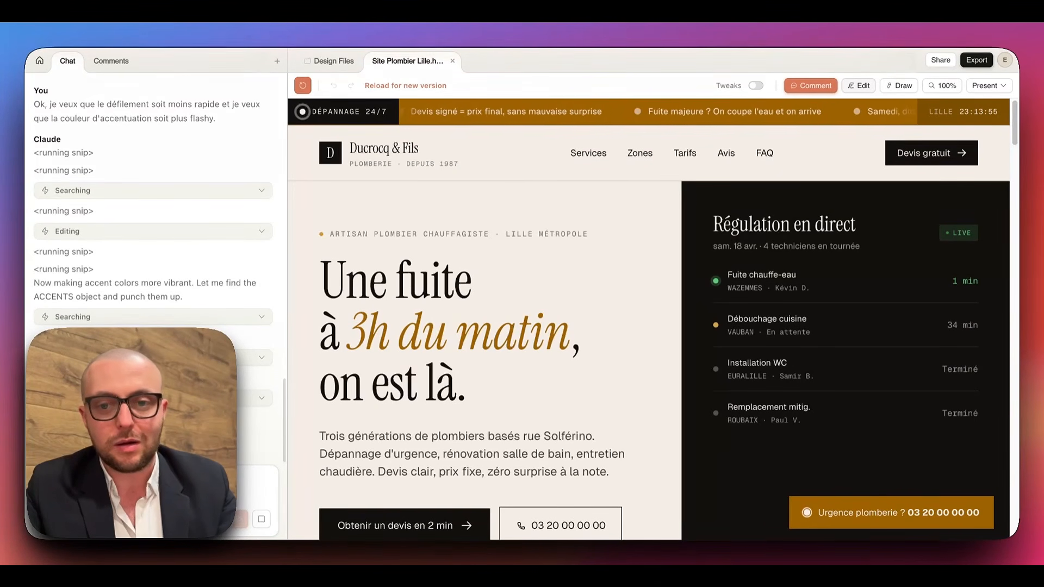
pyautogui.click(301, 85)
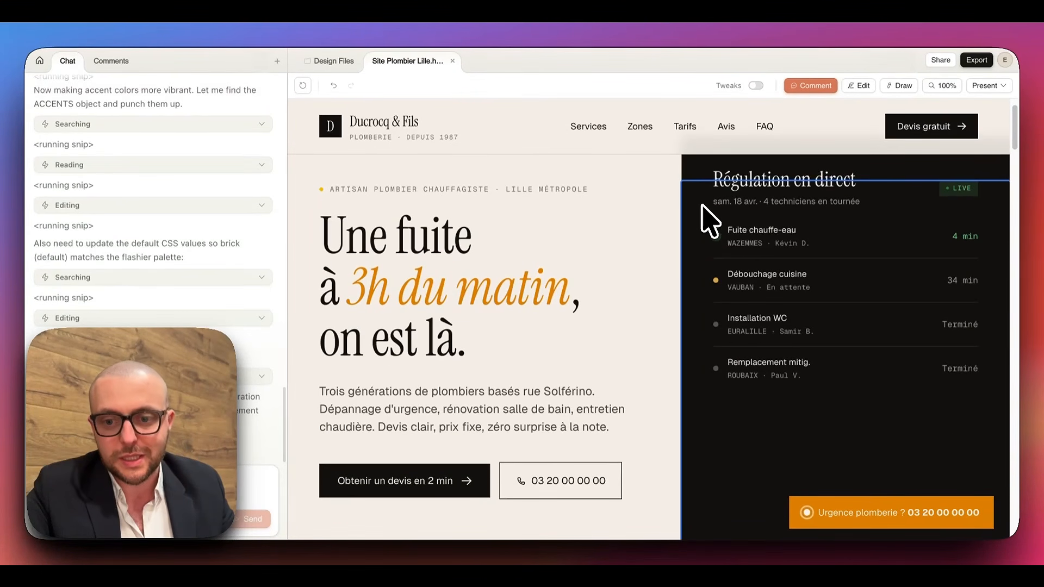
# Step: Comment on the header's "Devis gratuit" button to have it redesigned, and review the updated page down to the services section
pyautogui.click(887, 154)
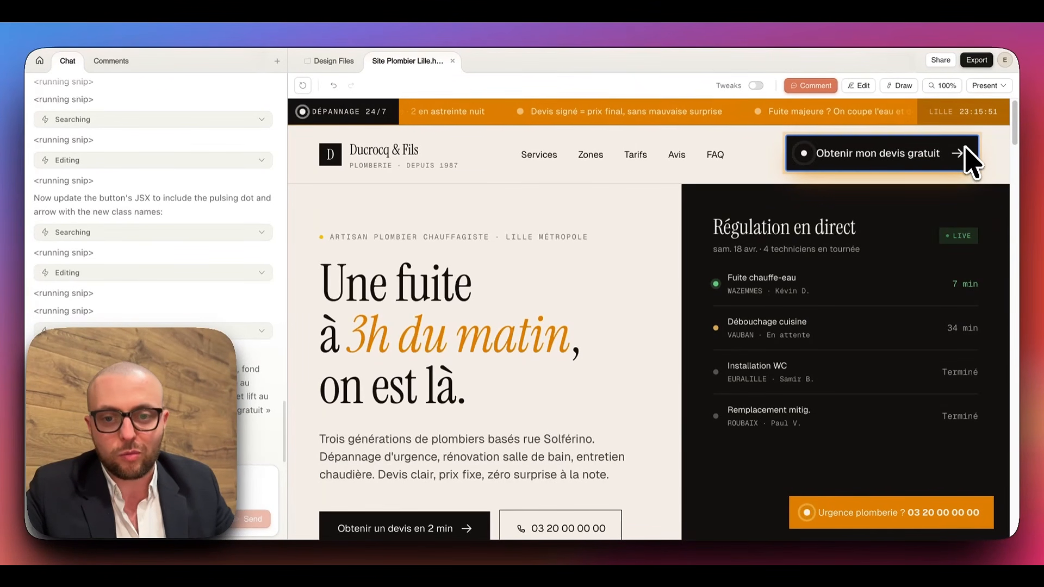
pyautogui.scroll(-4, 757, 198)
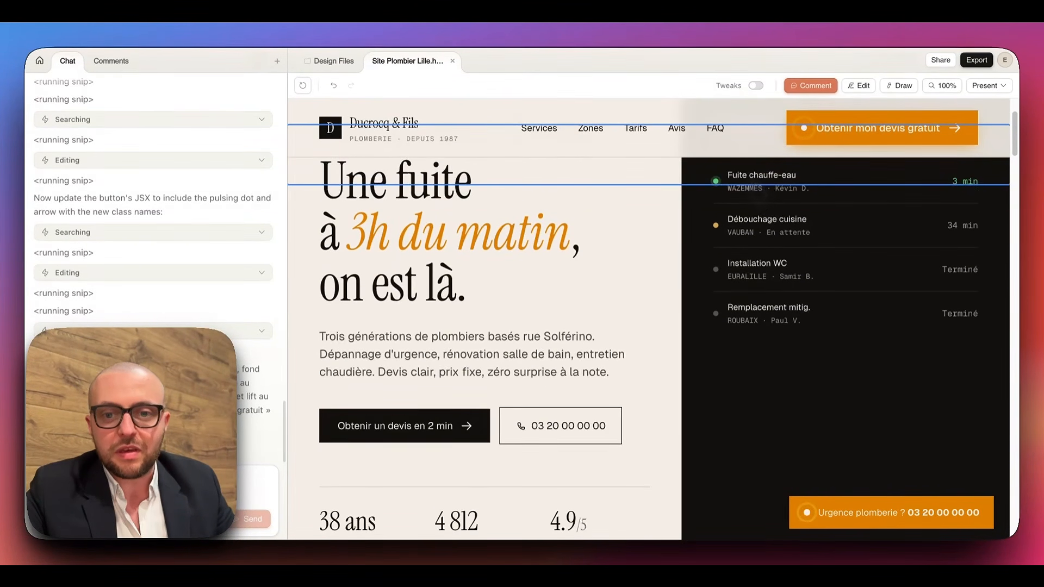
pyautogui.scroll(-4, 649, 320)
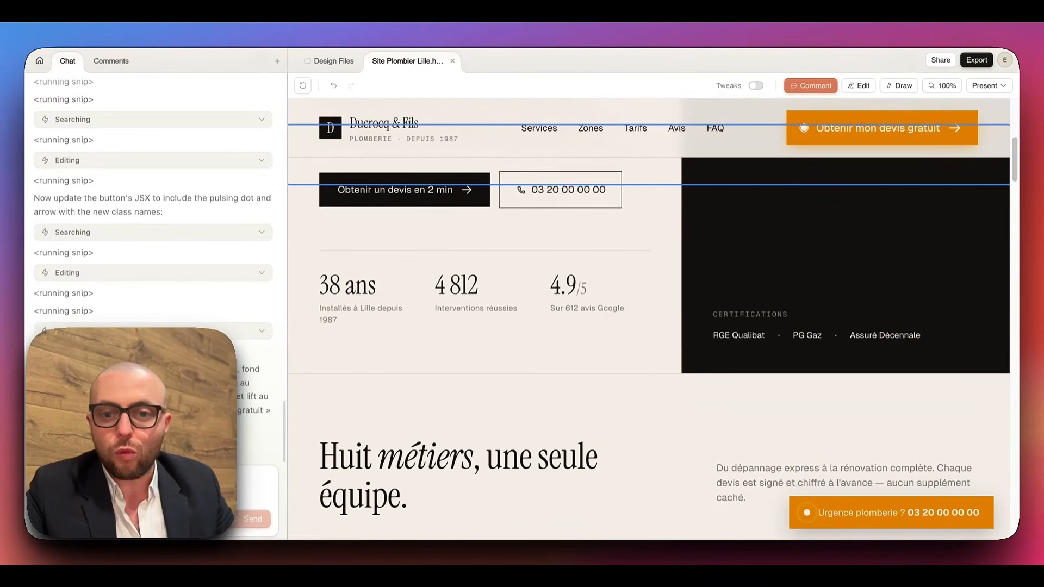
pyautogui.scroll(-2, 648, 319)
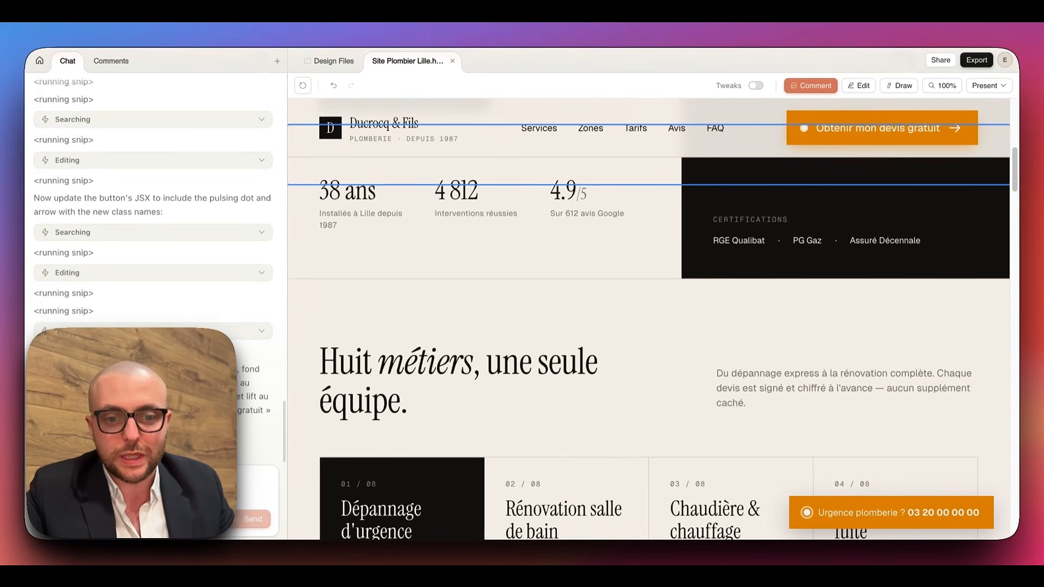
# Step: Circle the Lille coverage map in the zones section with a freehand Draw annotation
pyautogui.click(899, 86)
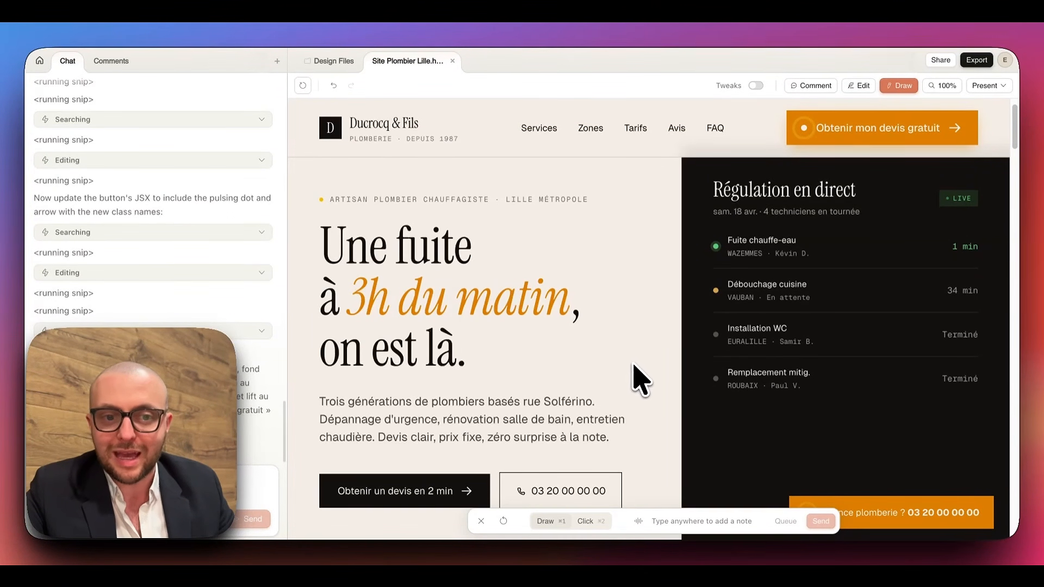
pyautogui.scroll(-5, 637, 375)
pyautogui.scroll(5, 641, 379)
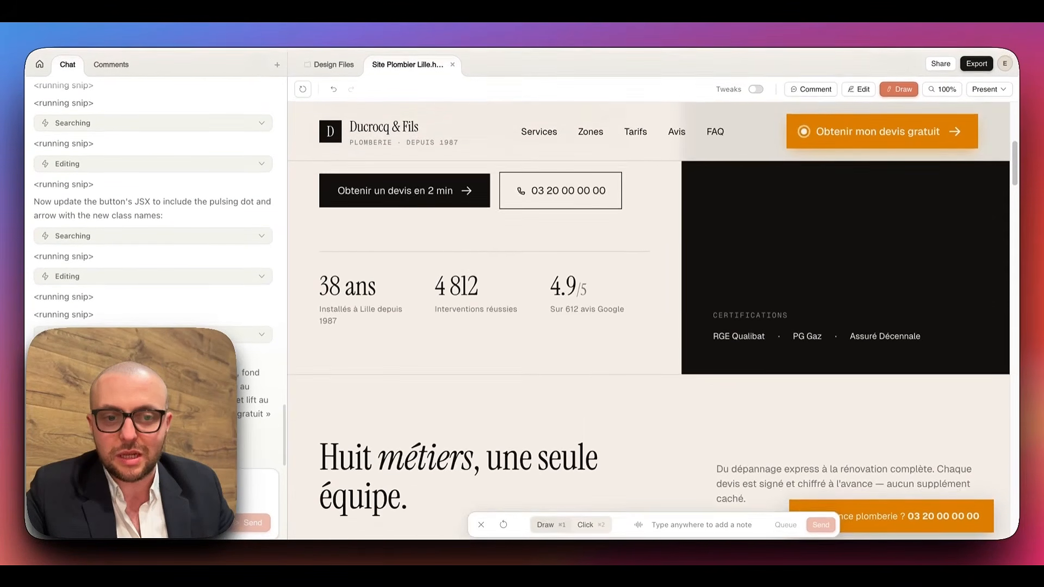
pyautogui.scroll(-10, 509, 291)
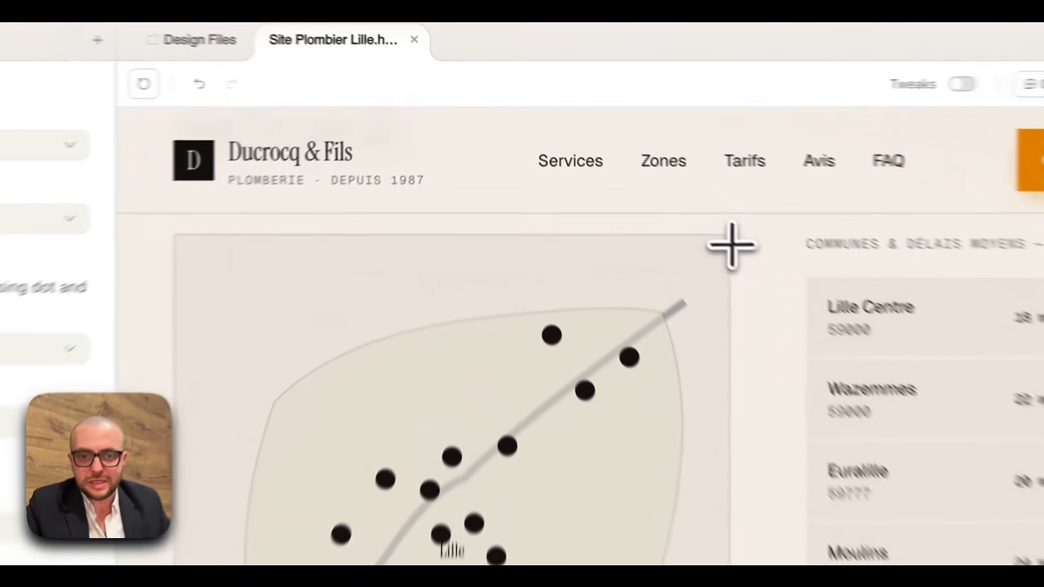
pyautogui.moveTo(629, 175); pyautogui.dragTo(523, 175)
pyautogui.moveTo(547, 263)
pyautogui.mouseDown()
pyautogui.moveTo(354, 286)
pyautogui.moveTo(400, 454)
pyautogui.moveTo(707, 403)
pyautogui.moveTo(602, 264)
pyautogui.moveTo(606, 0)
pyautogui.mouseUp()
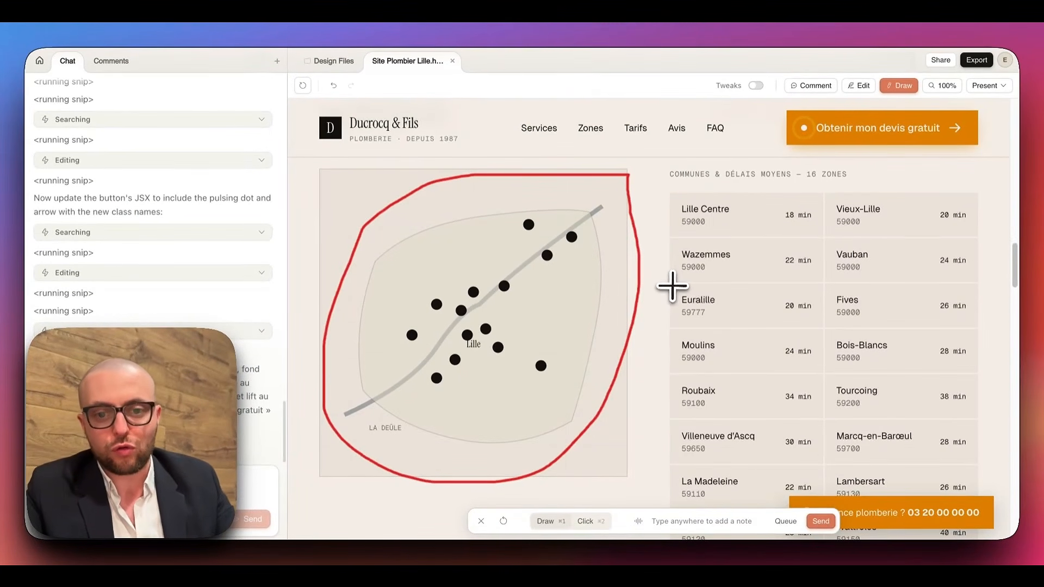
# Step: Add the note "Je veux que la carte soit en 3D avec de belles couleurs et un effet de profondeur", send it and review the map
pyautogui.write('Je veux que la carte soit ')
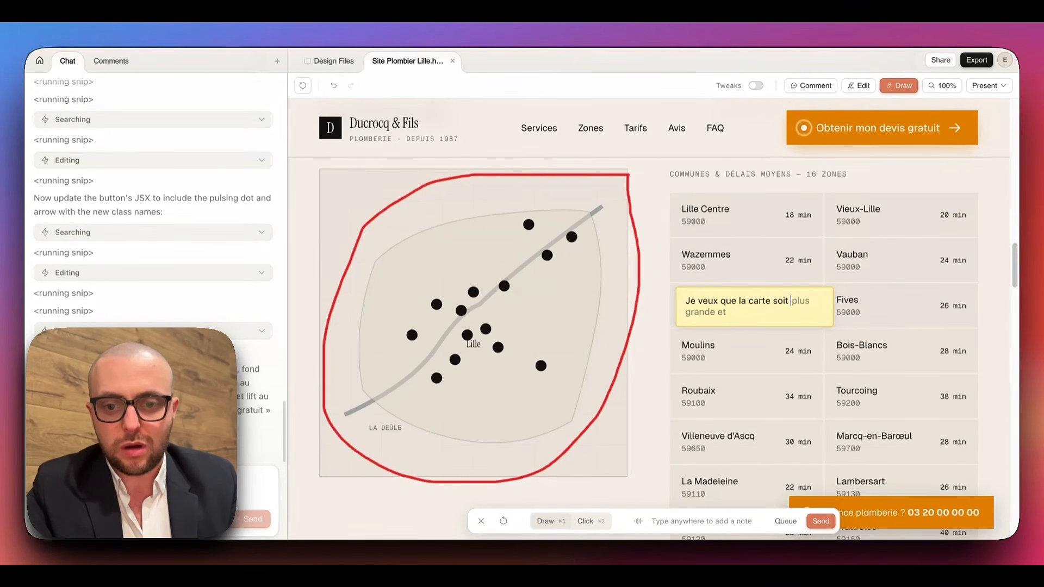
pyautogui.write('en 3D avec d')
pyautogui.press('BackSpace')
pyautogui.press('BackSpace')
pyautogui.write('D avec de belles co')
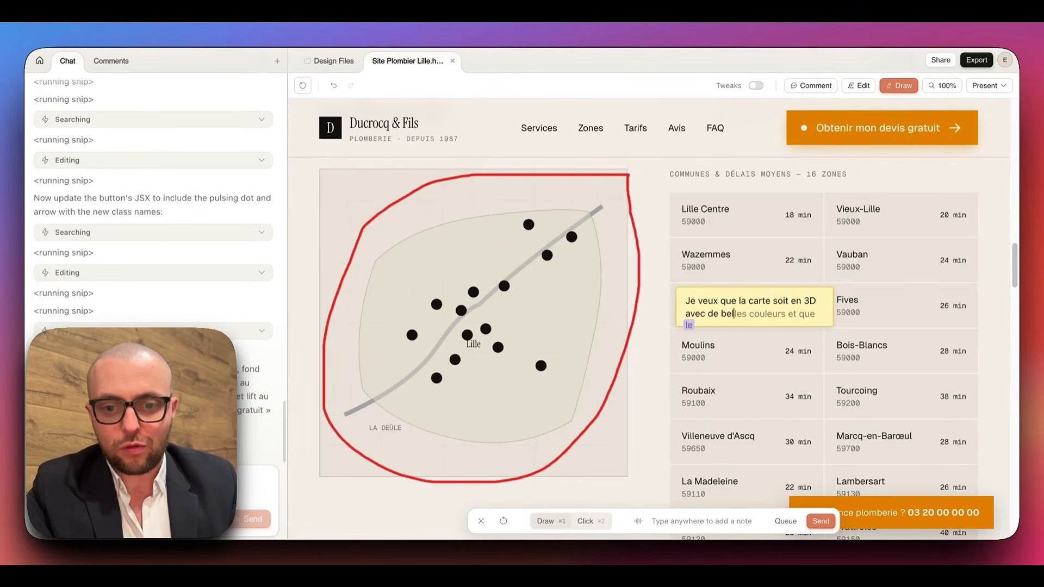
pyautogui.write('uleurs et un effet de profondeur')
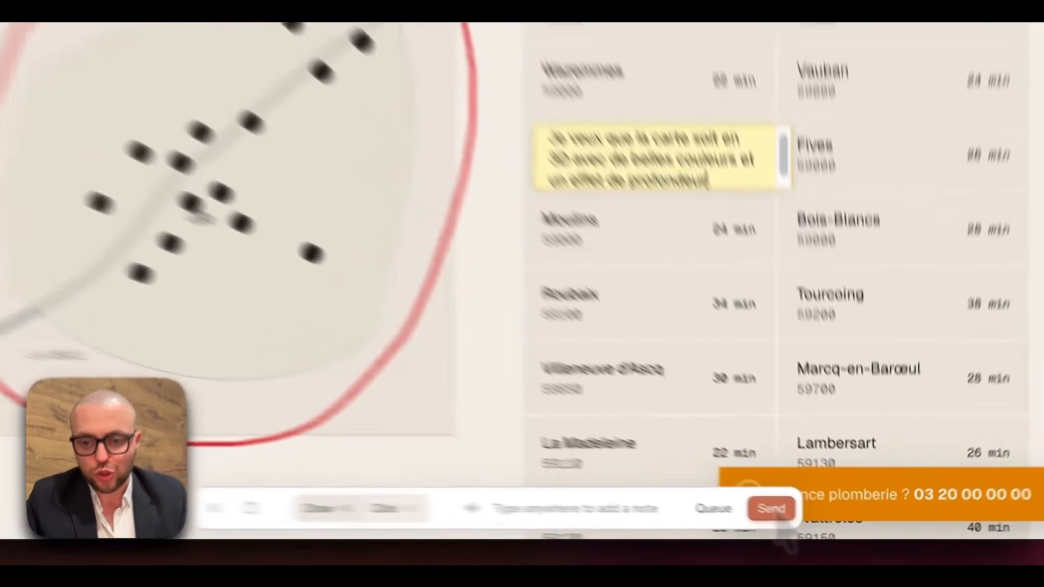
pyautogui.click(779, 512)
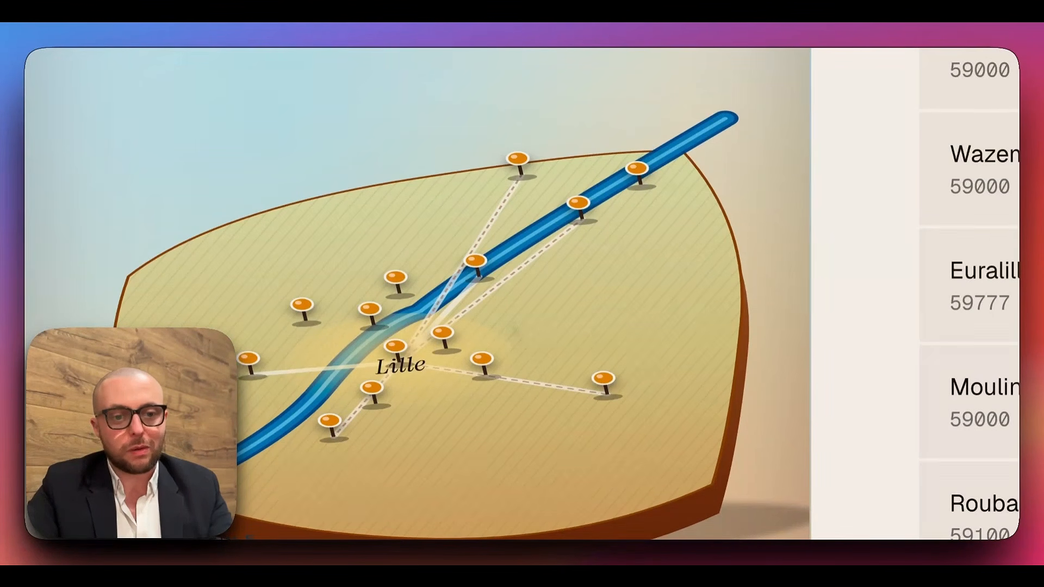
pyautogui.scroll(-3, 516, 334)
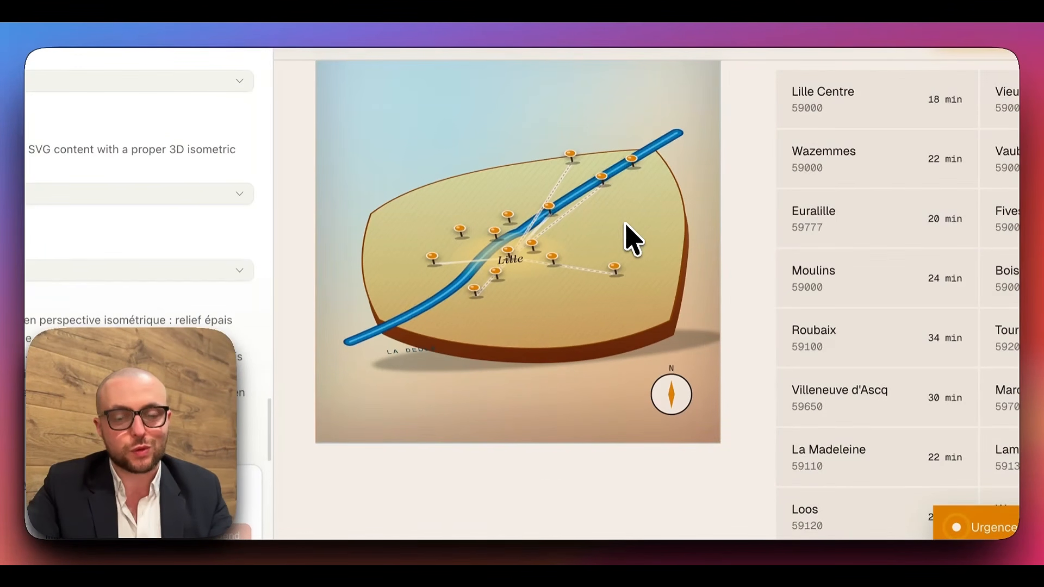
pyautogui.scroll(-3, 517, 326)
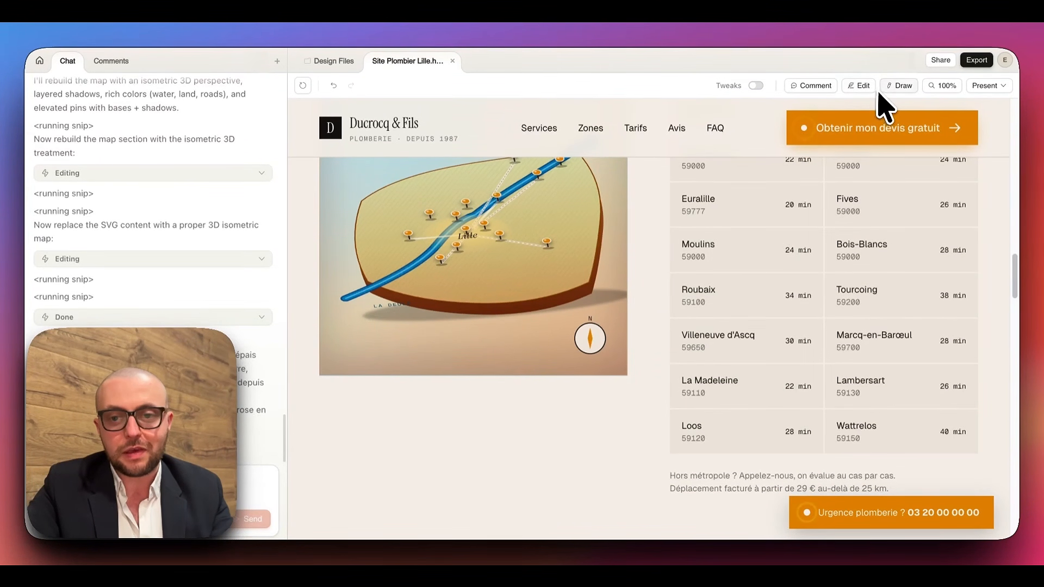
# Step: Try "Instrument Serif" and another font from the list as the page font in Edit mode
pyautogui.click(859, 86)
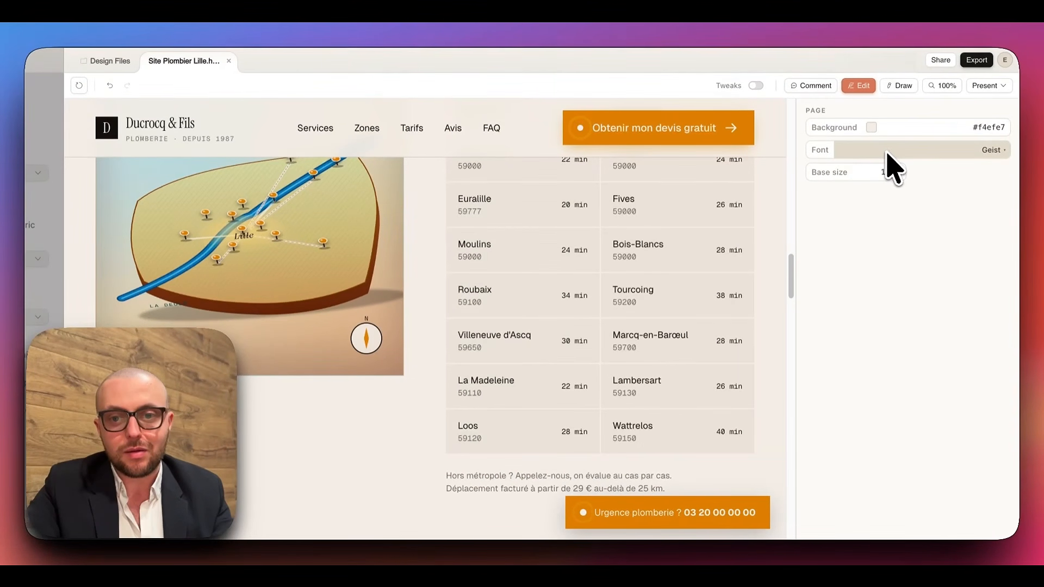
pyautogui.click(979, 155)
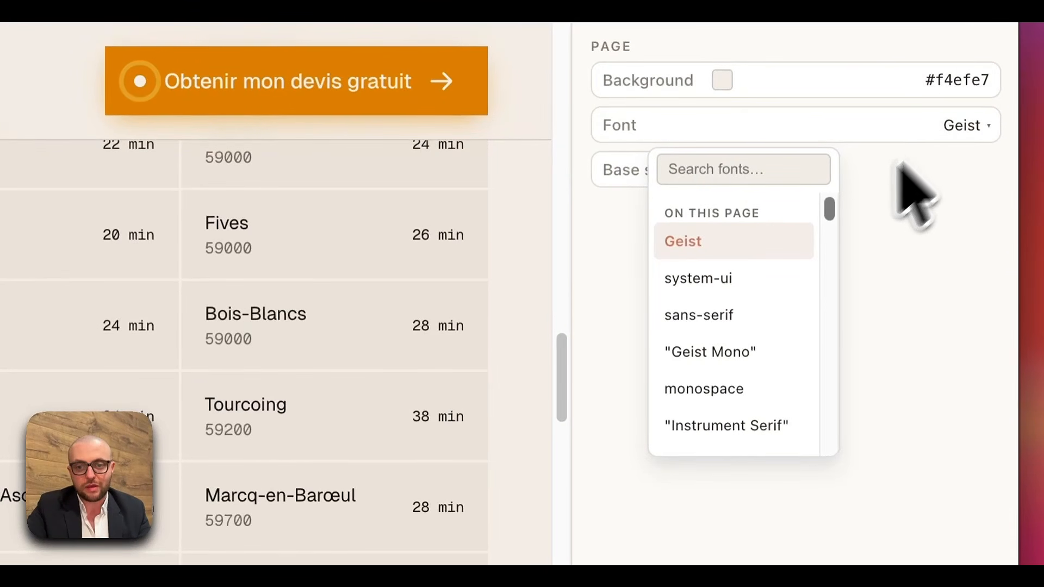
pyautogui.click(753, 420)
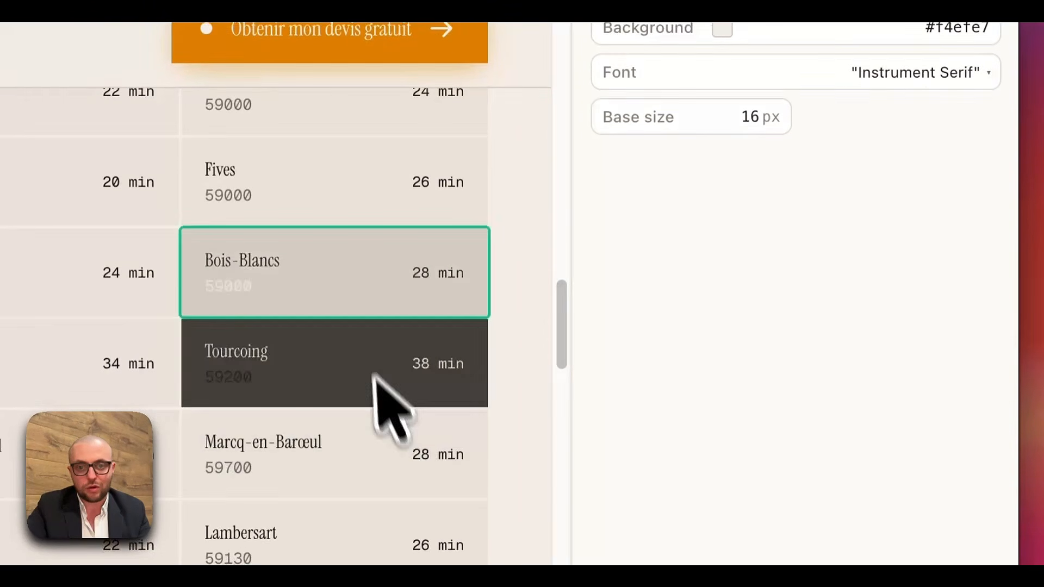
pyautogui.click(840, 73)
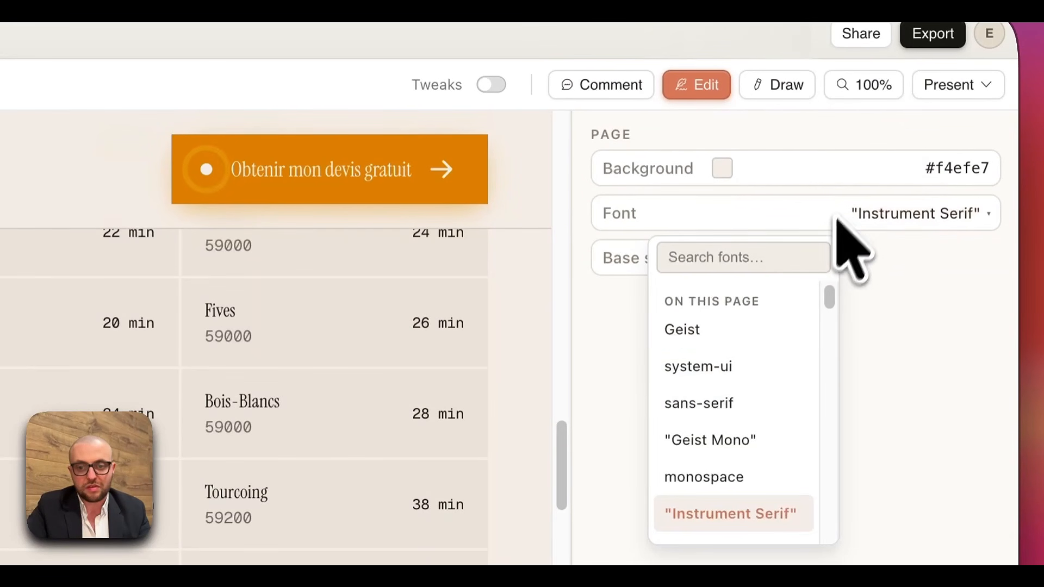
pyautogui.scroll(-5, 753, 402)
pyautogui.click(723, 357)
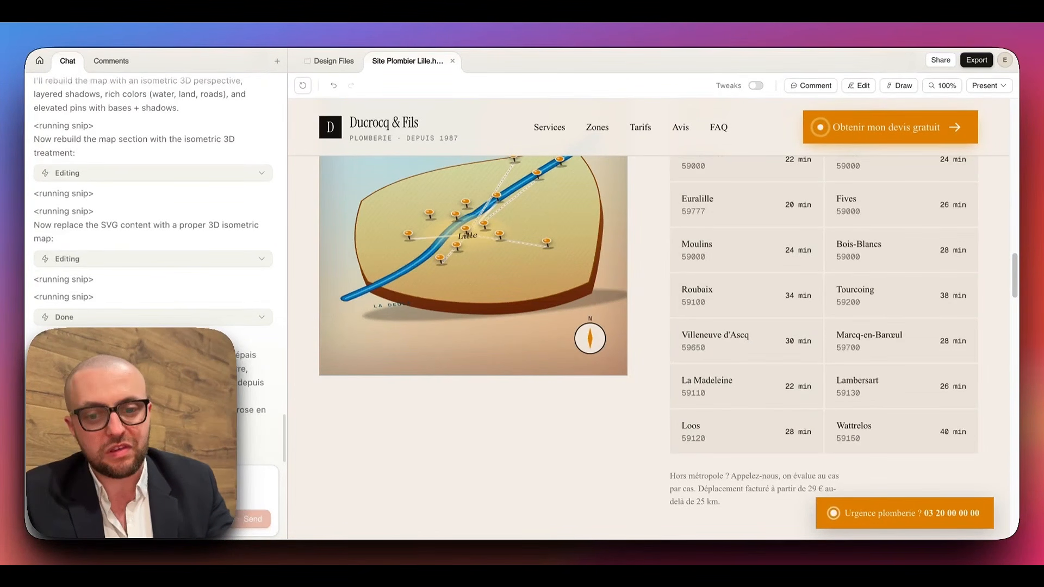
# Step: Dictate and send a chat request to restyle the plumber site, and review the revised page down to the pricing and reviews sections
pyautogui.press('fn+space')
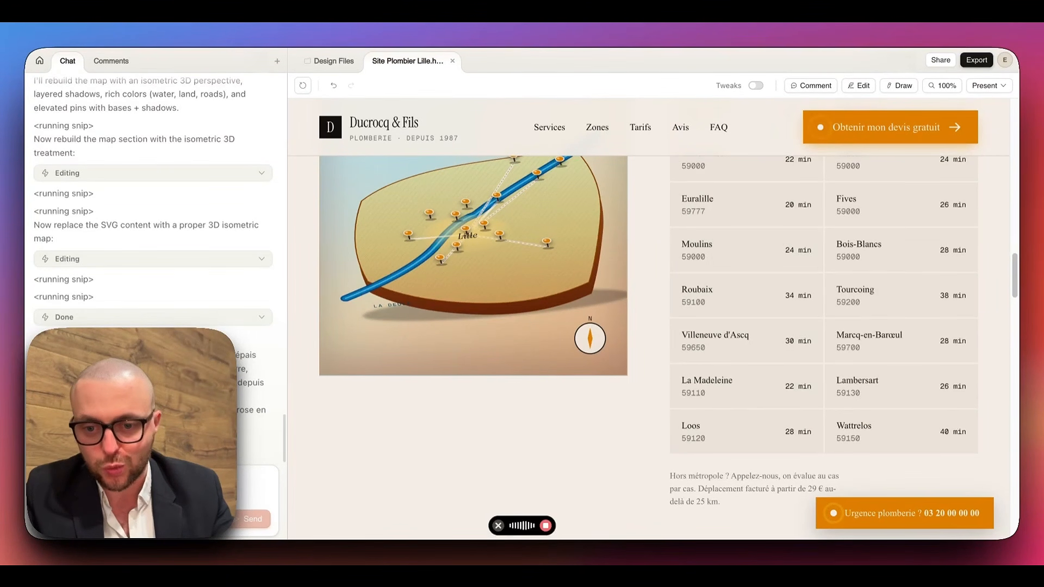
pyautogui.press('fn+space')
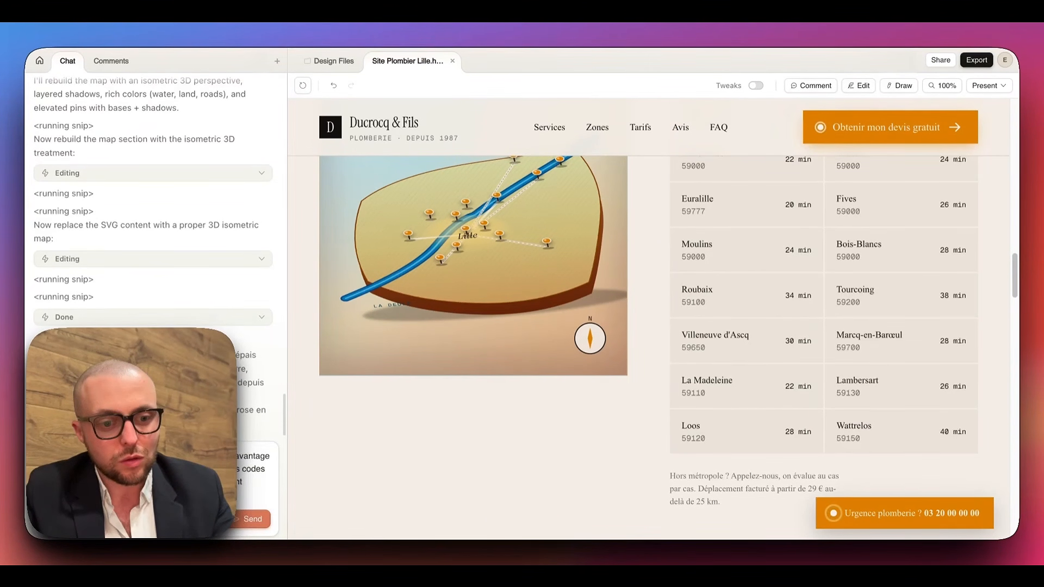
pyautogui.click(251, 519)
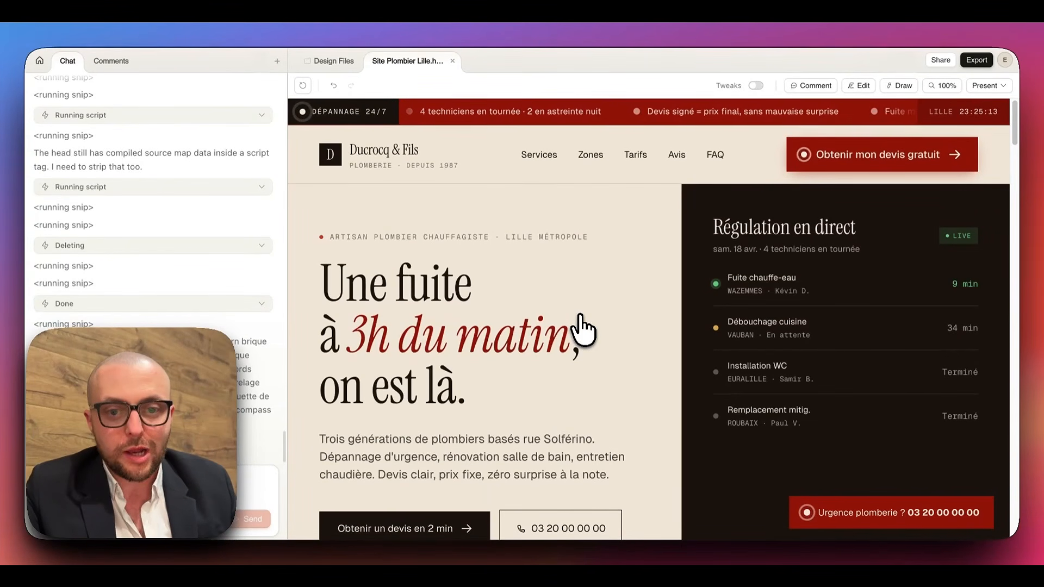
pyautogui.scroll(-1, 582, 326)
pyautogui.scroll(-10, 583, 326)
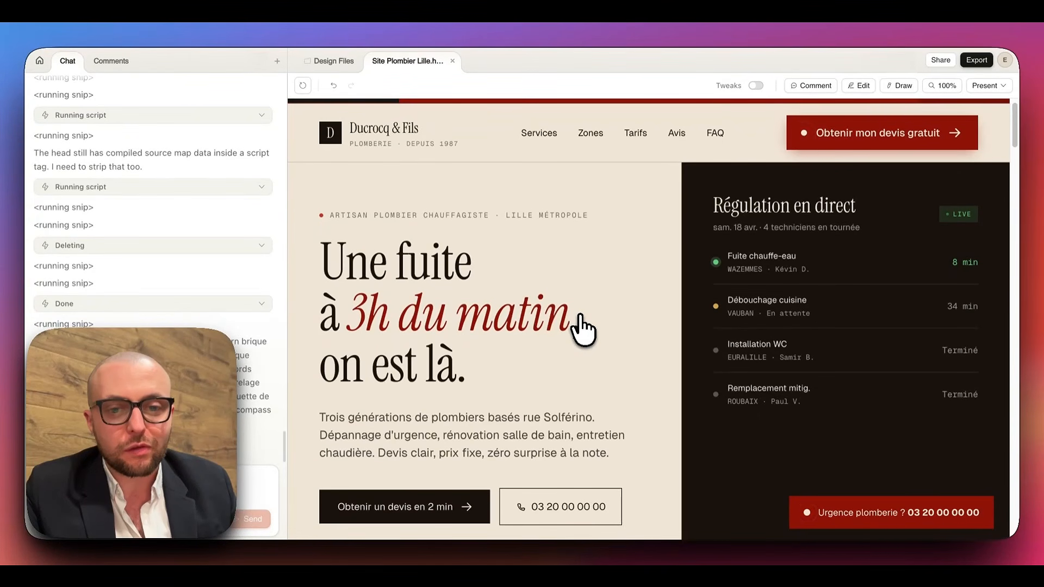
pyautogui.scroll(-15, 583, 325)
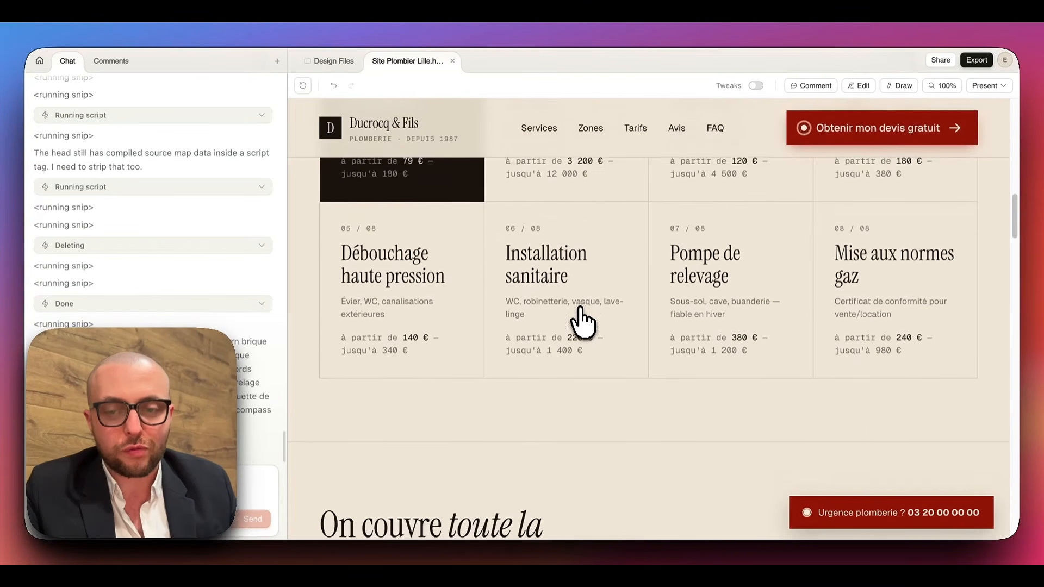
pyautogui.scroll(-10, 583, 321)
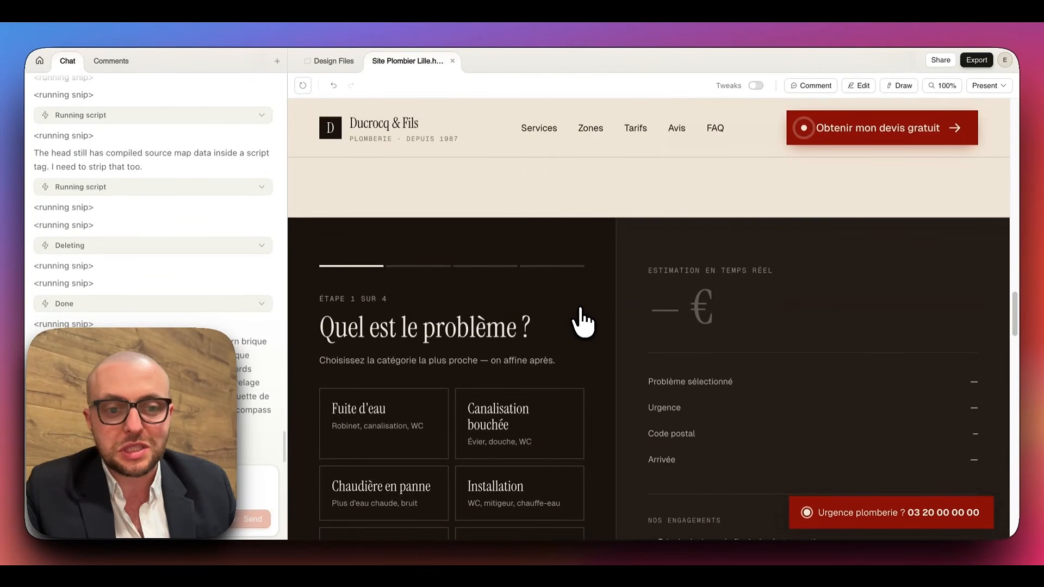
pyautogui.scroll(-4, 867, 244)
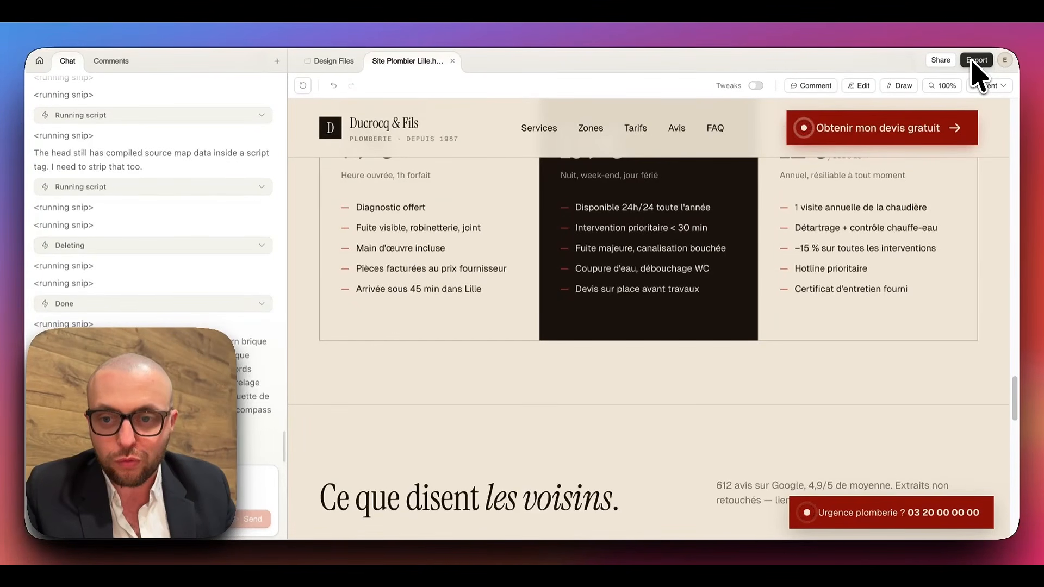
# Step: Export the plumber site project with the Handoff to Claude Code option
pyautogui.click(973, 60)
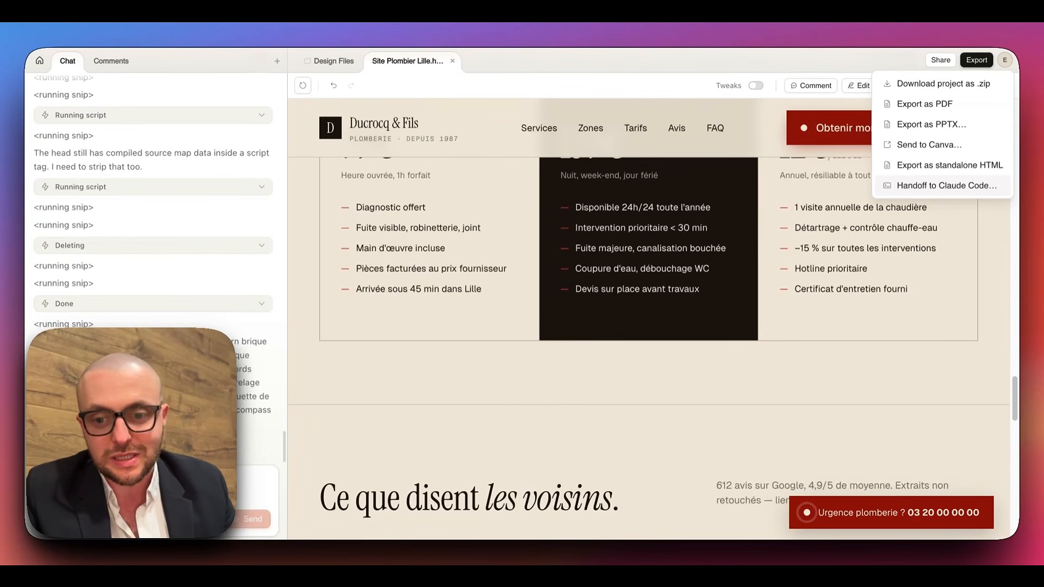
pyautogui.click(946, 186)
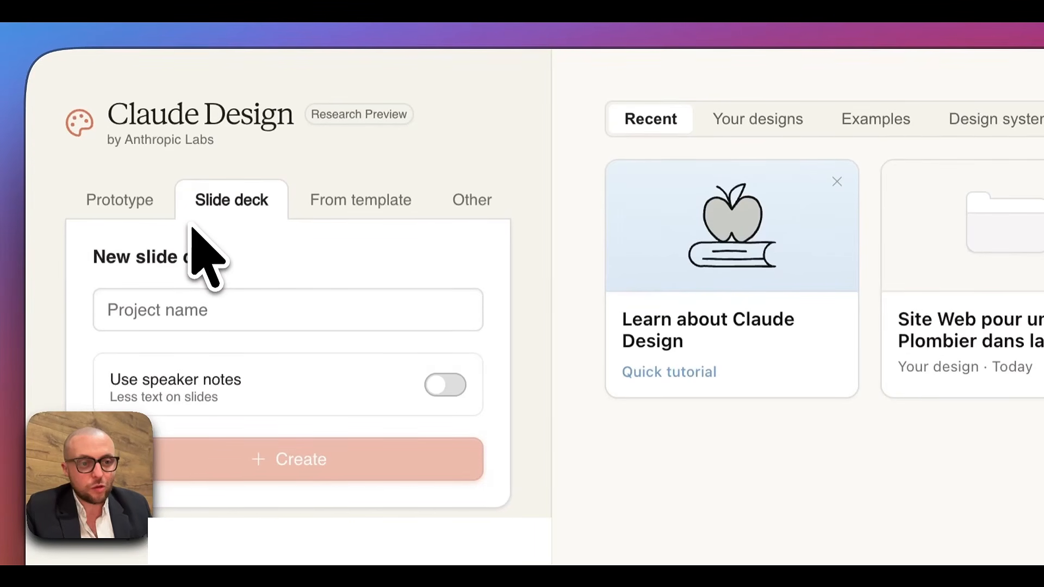
# Step: Create the slide deck project "Présentation de Claude" and send a dictated request for five French slides presenting Claude Design in Entropiq's colours and style
pyautogui.click(195, 303)
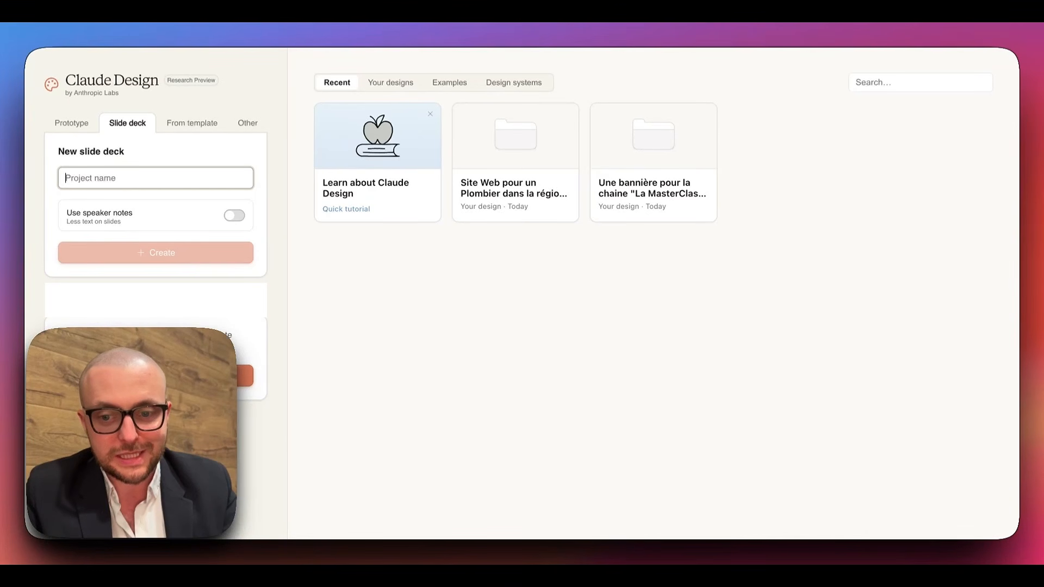
pyautogui.write('Présentation de Claude')
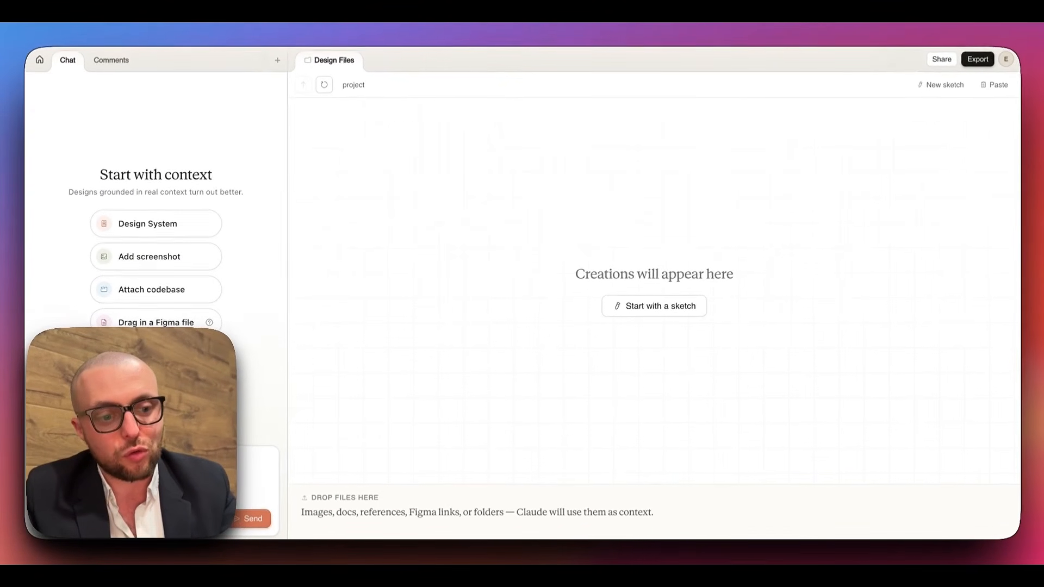
pyautogui.press('fn')
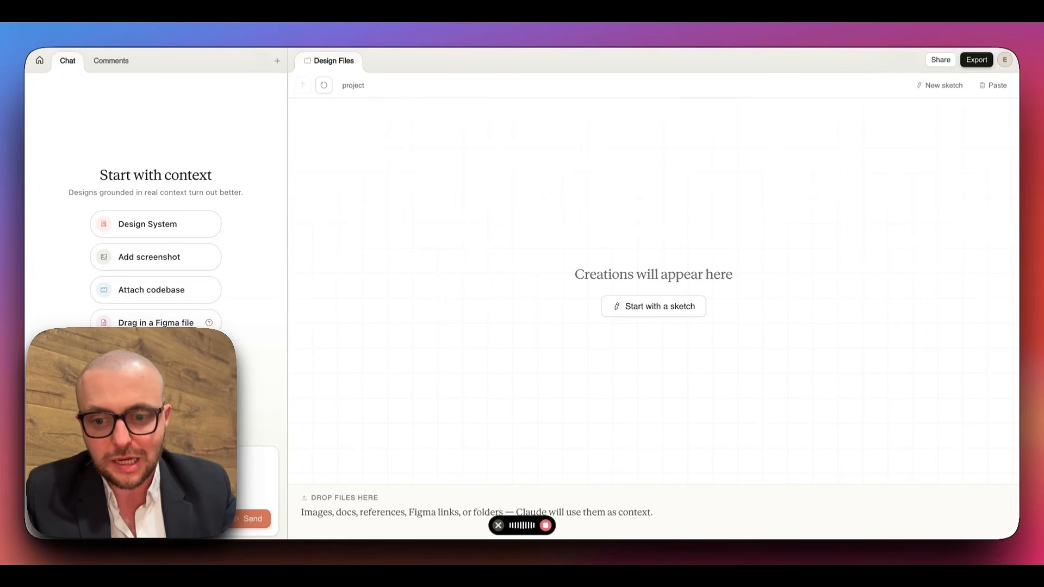
pyautogui.click(251, 520)
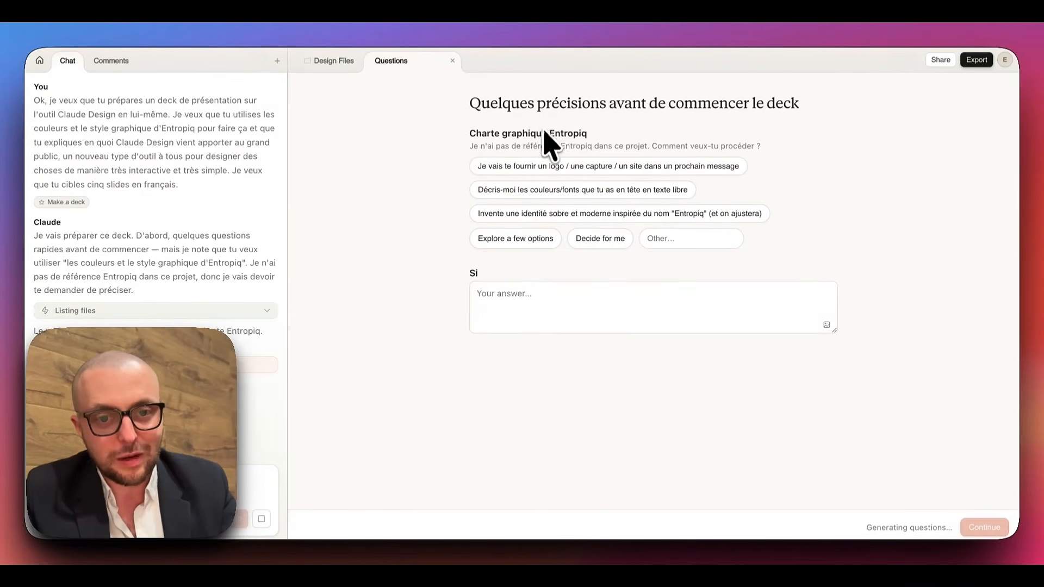
# Step: Answer the deck questions with the Problème → Solution storyline, short chapter titles, CSS geometric shapes, slides without presenter notes, and Decide for me for Tweaks
pyautogui.scroll(-5, 536, 321)
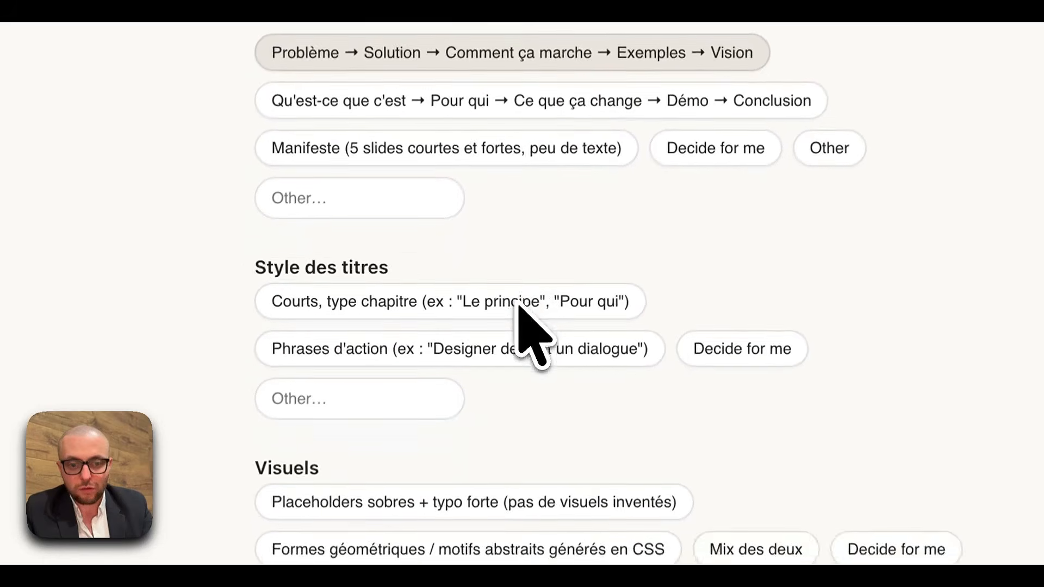
pyautogui.scroll(-3, 531, 326)
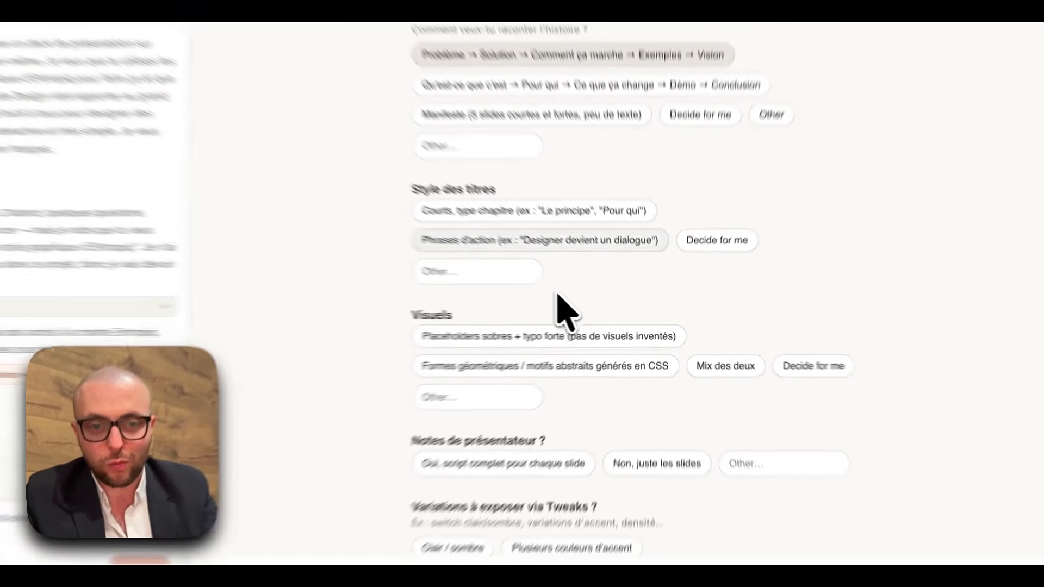
pyautogui.click(467, 212)
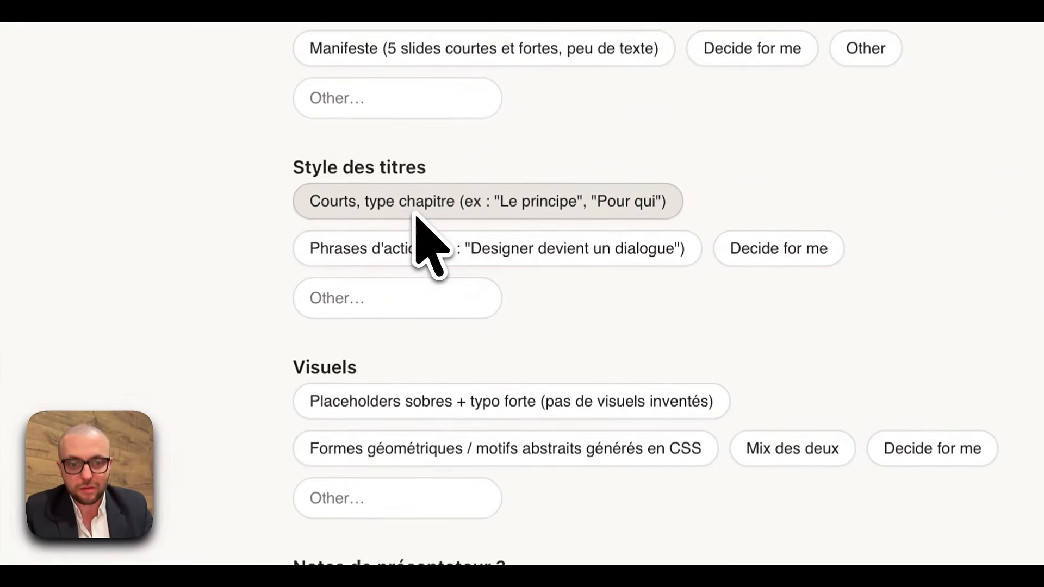
pyautogui.click(541, 359)
pyautogui.click(655, 425)
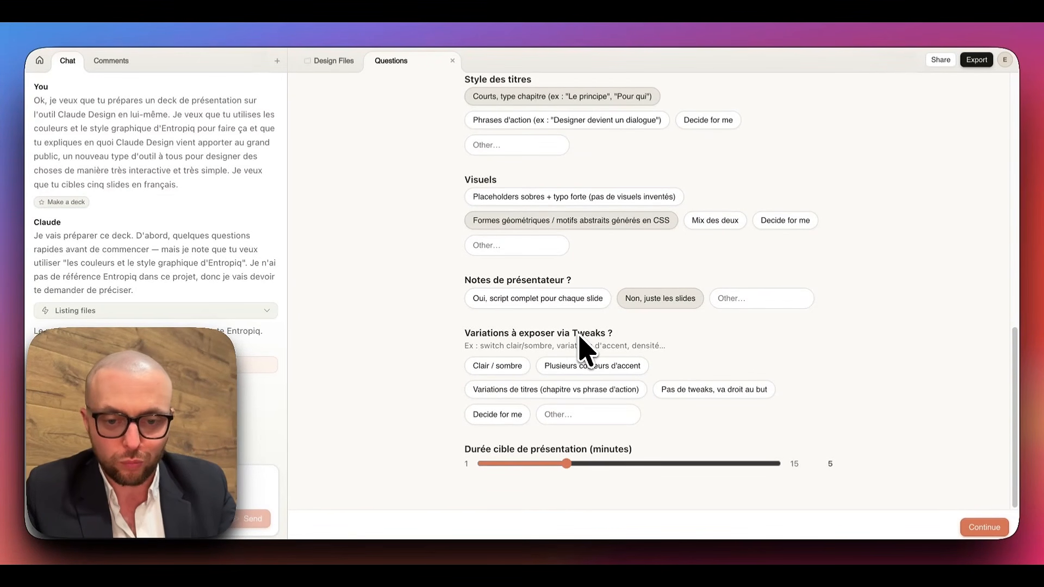
pyautogui.click(497, 415)
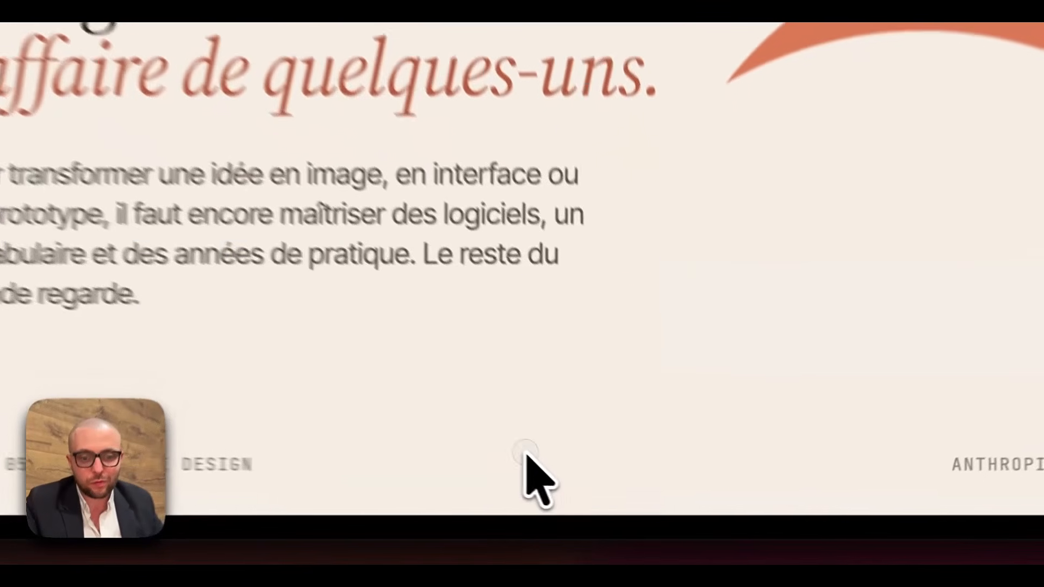
# Step: Page through the generated Claude Design deck from slide 1 to slide 5
pyautogui.moveTo(646, 497)
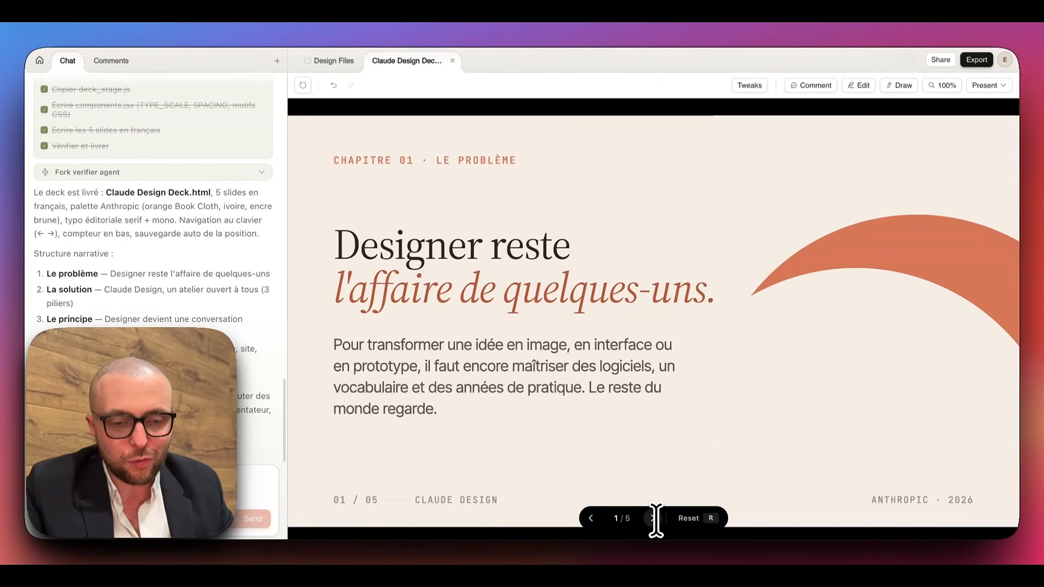
pyautogui.click(654, 519)
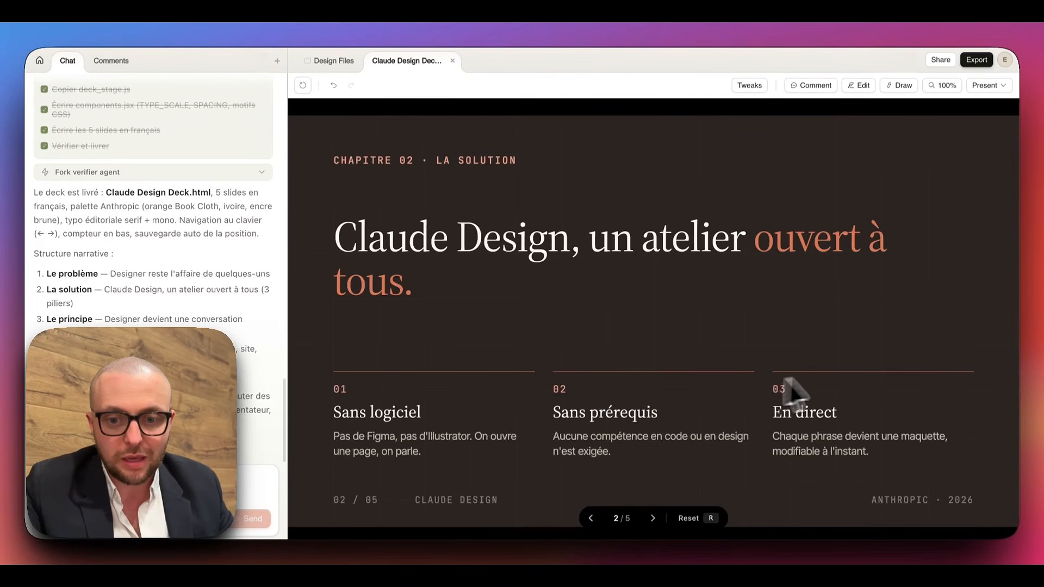
pyautogui.click(653, 518)
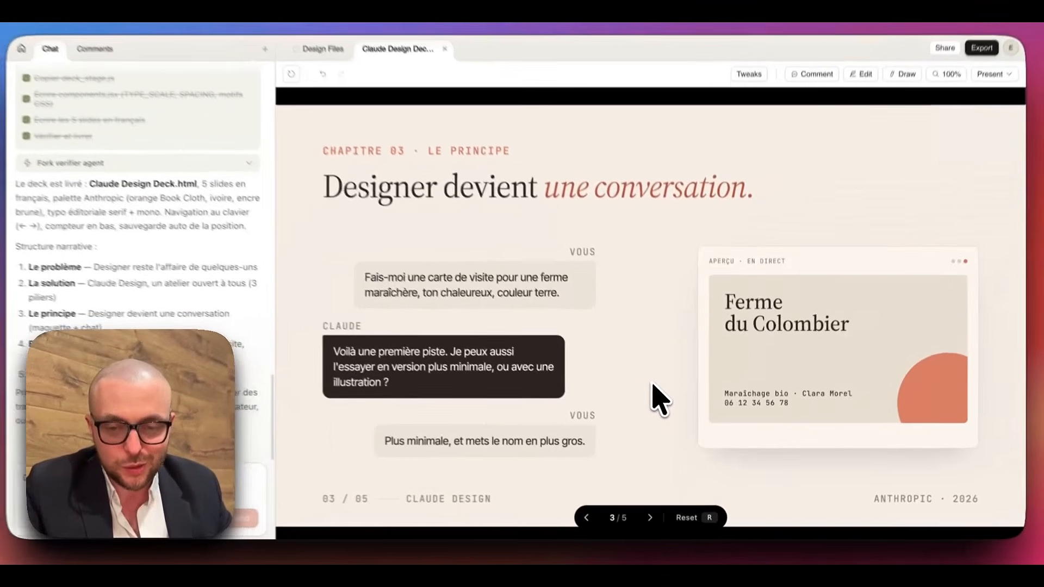
pyautogui.click(654, 518)
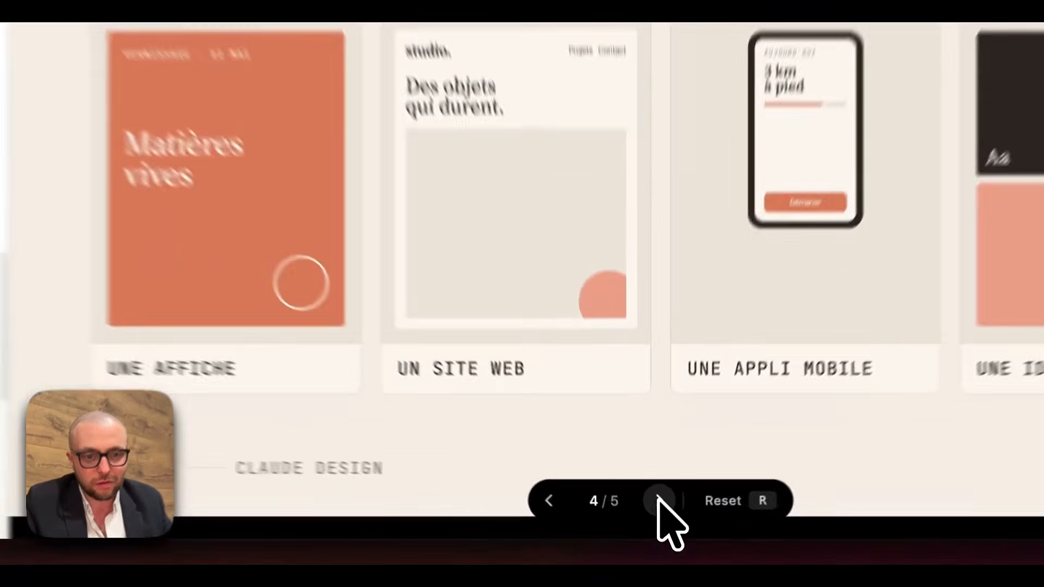
pyautogui.click(653, 518)
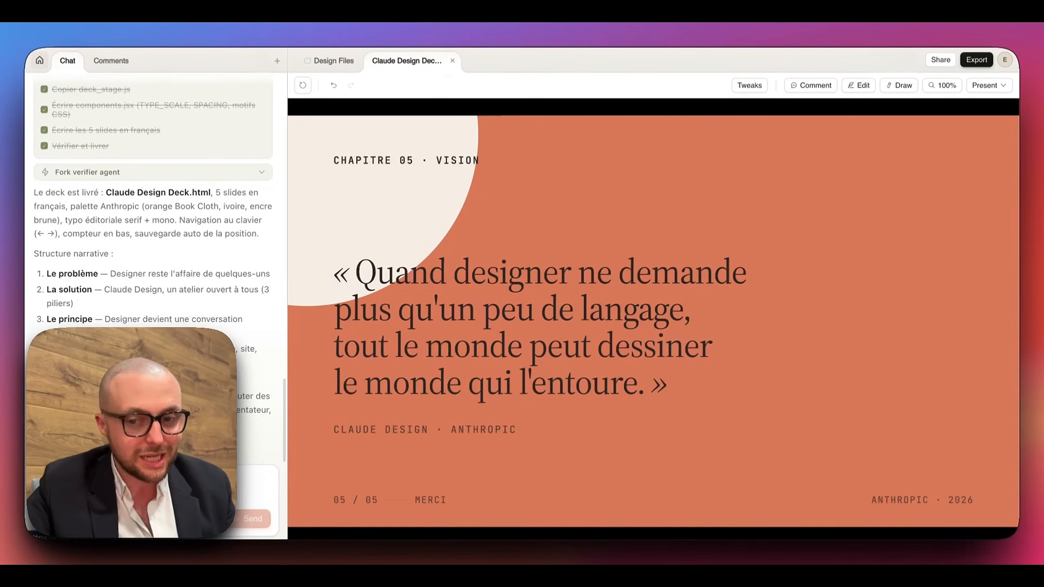
# Step: Return to slide 4 and circle the "Une affiche" card with a freehand Draw annotation
pyautogui.click(592, 519)
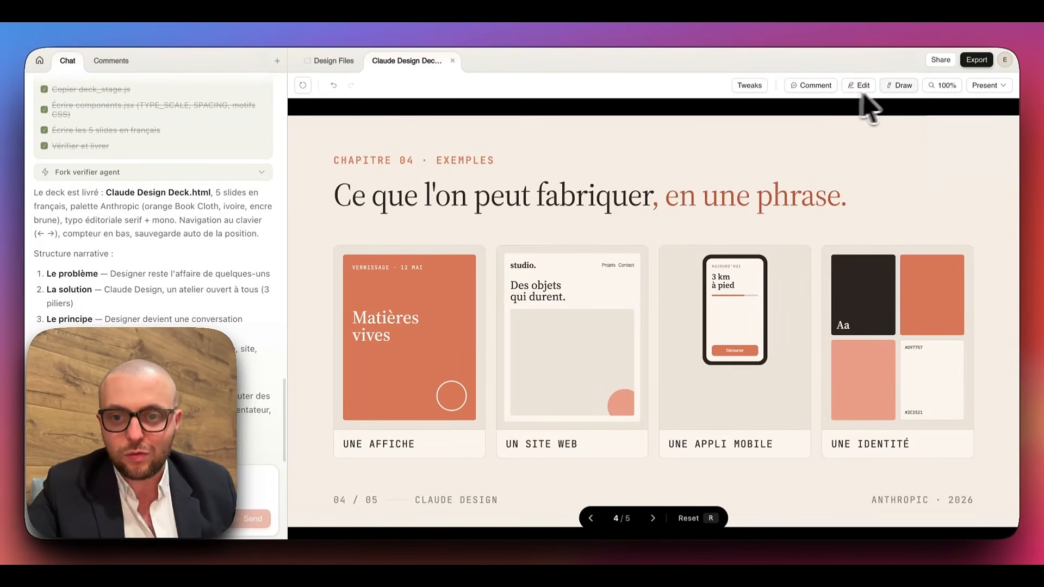
pyautogui.click(899, 86)
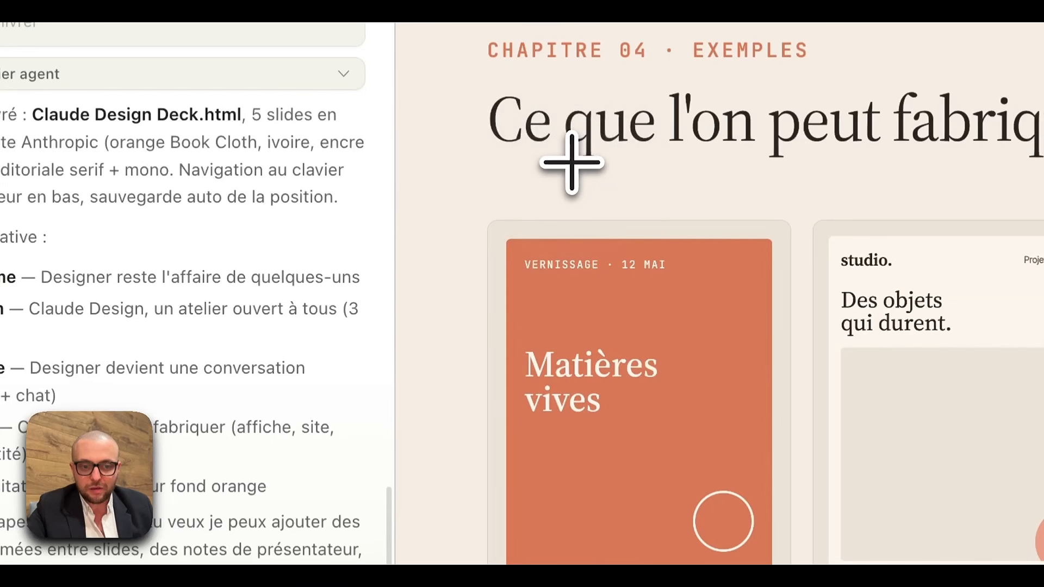
pyautogui.moveTo(572, 163)
pyautogui.mouseDown()
pyautogui.moveTo(417, 354)
pyautogui.moveTo(438, 436)
pyautogui.moveTo(613, 466)
pyautogui.moveTo(499, 136)
pyautogui.moveTo(352, 90)
pyautogui.mouseUp()
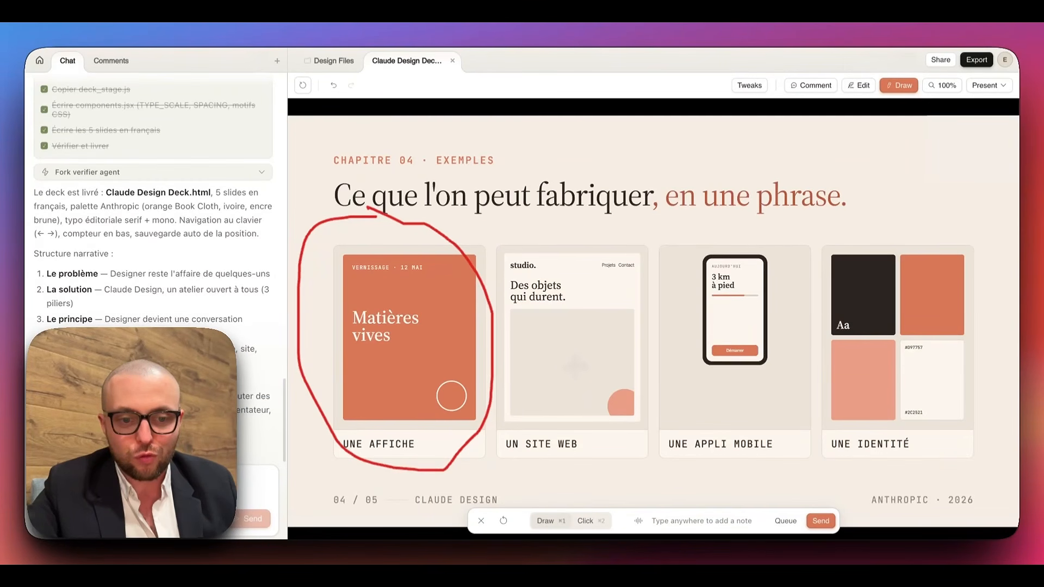
# Step: Add the note "Met davantage en avant cette partie de la slide", ask for it to occupy half the slide, and send the annotation
pyautogui.write('Met')
pyautogui.write(' davantage en av')
pyautogui.write('ant cette pat')
pyautogui.write('tie de la slide. Elle doit occuper la m')
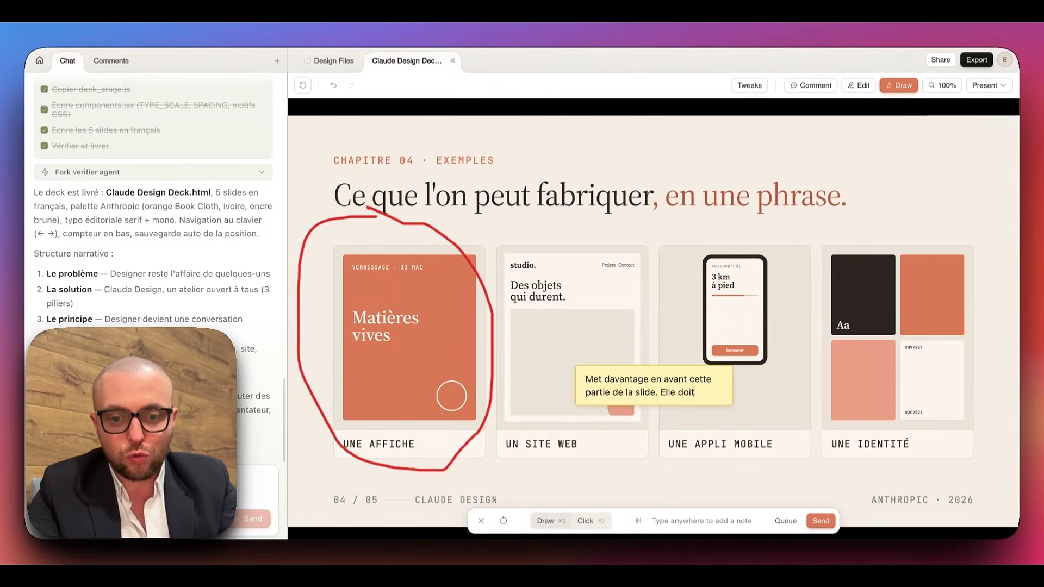
pyautogui.write('otitié')
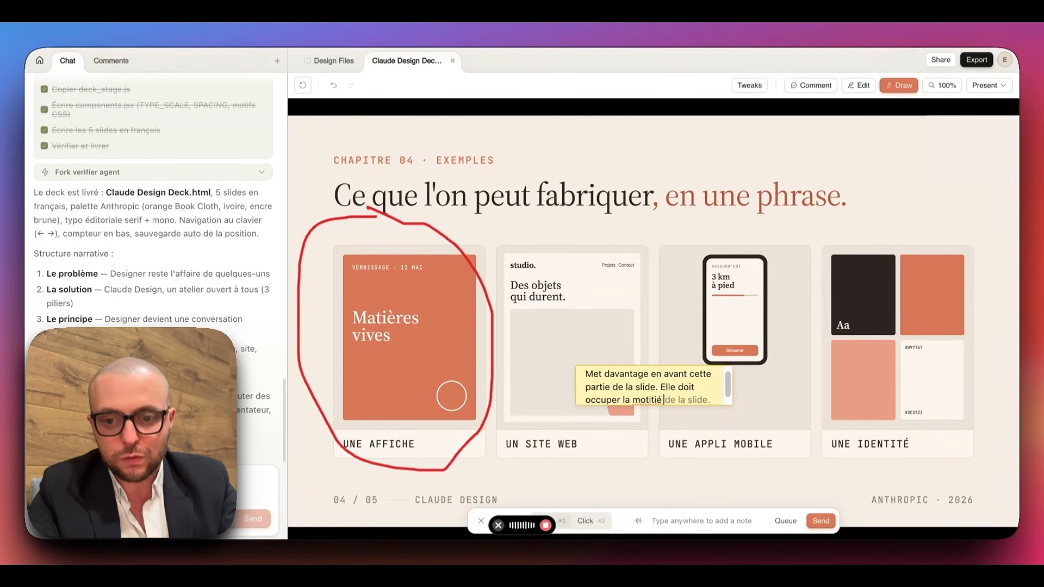
pyautogui.click(821, 522)
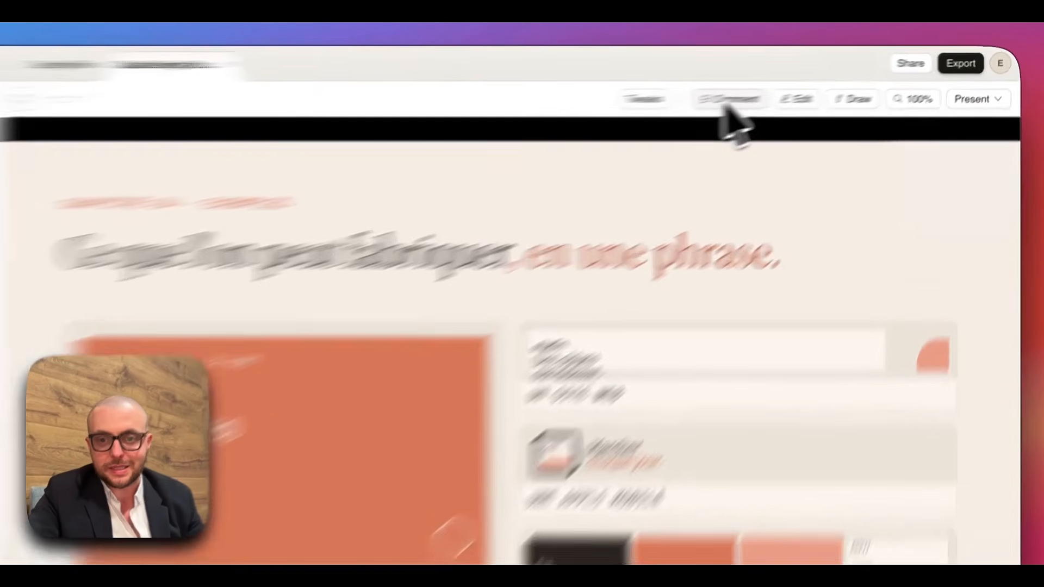
# Step: Leave slide commenting unused and export the Claude Design deck as PPTX
pyautogui.click(808, 87)
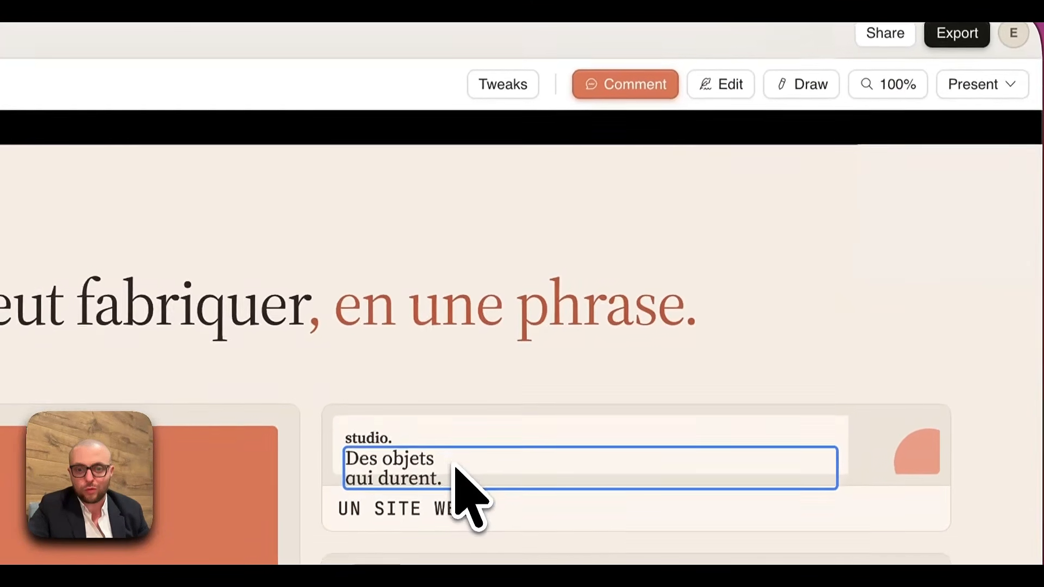
pyautogui.press('Escape')
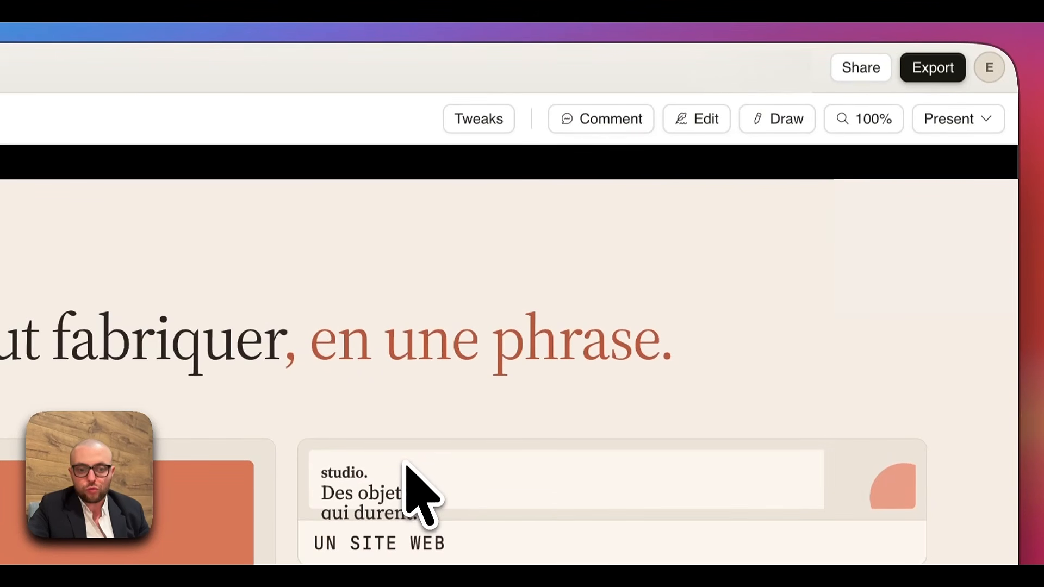
pyautogui.click(941, 82)
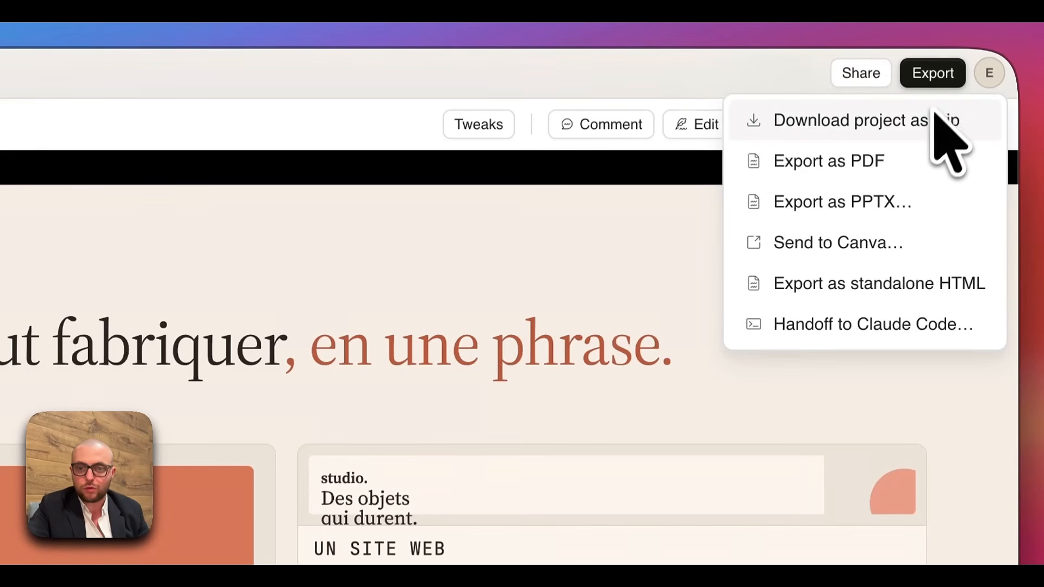
pyautogui.click(851, 202)
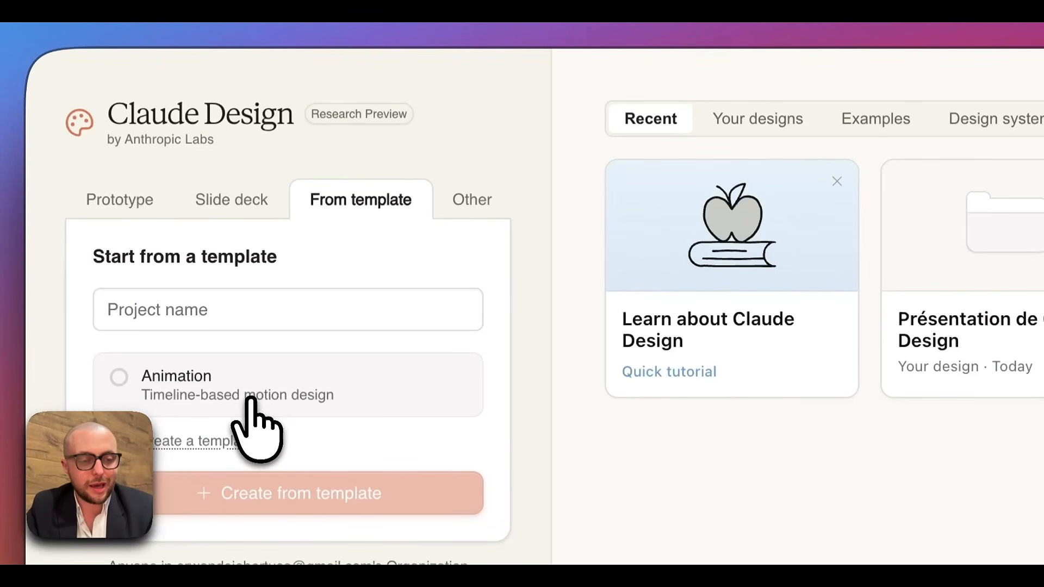
# Step: Create a named project from the Animation template and prompt for an animated "Master Class IA" YouTube banner with a subscribe button
pyautogui.click(251, 399)
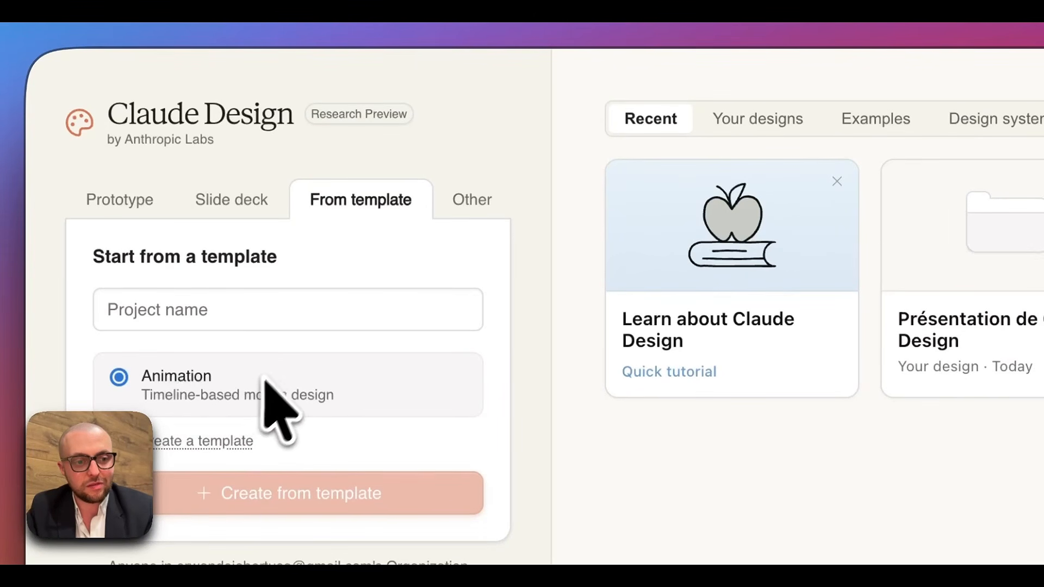
pyautogui.click(288, 315)
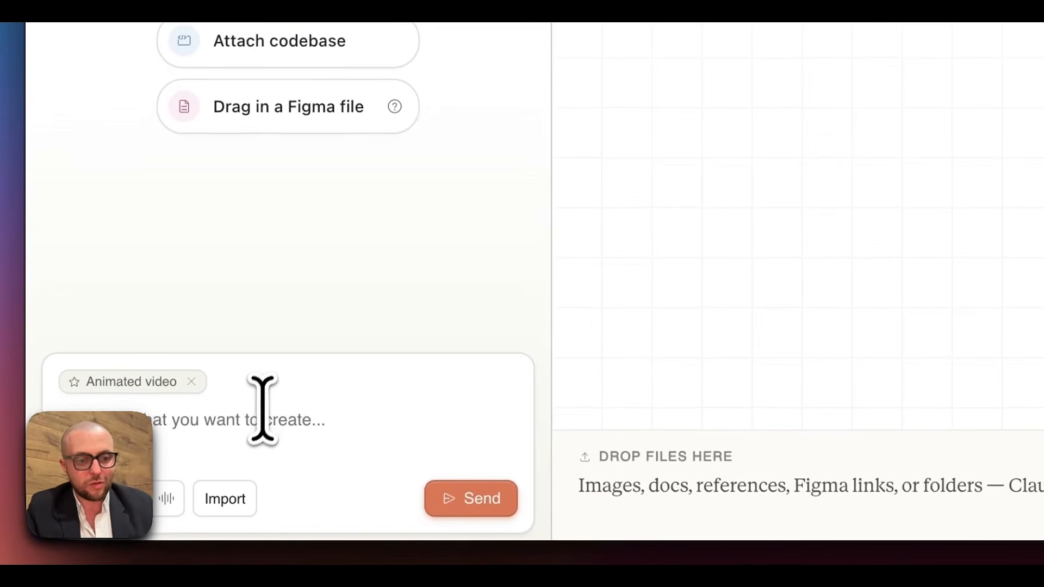
pyautogui.press('fn+space')
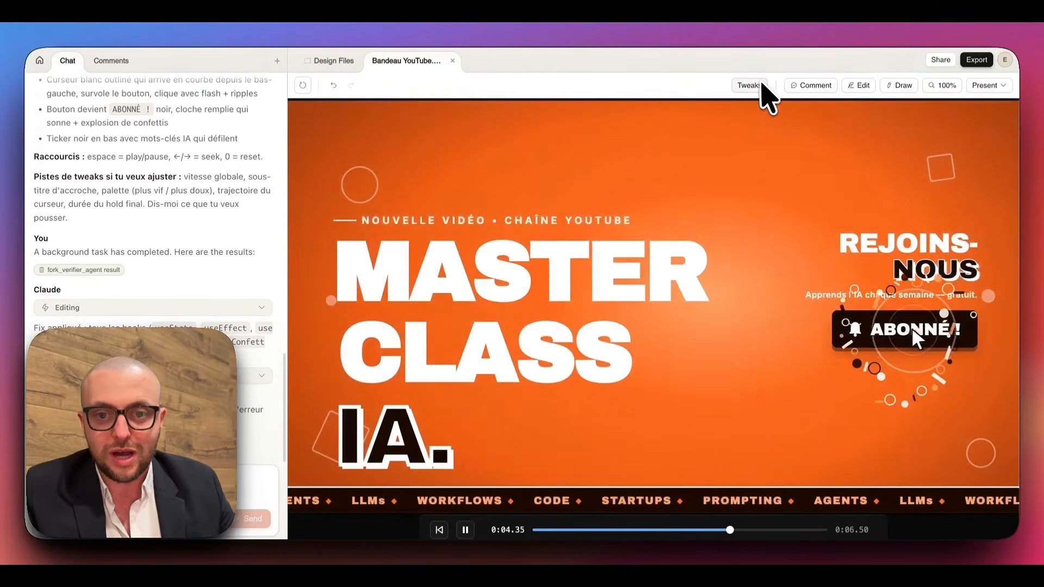
# Step: Set the YouTube banner's animation speed (Vitesse d'animation) to 0.5× in its Tweaks
pyautogui.click(756, 85)
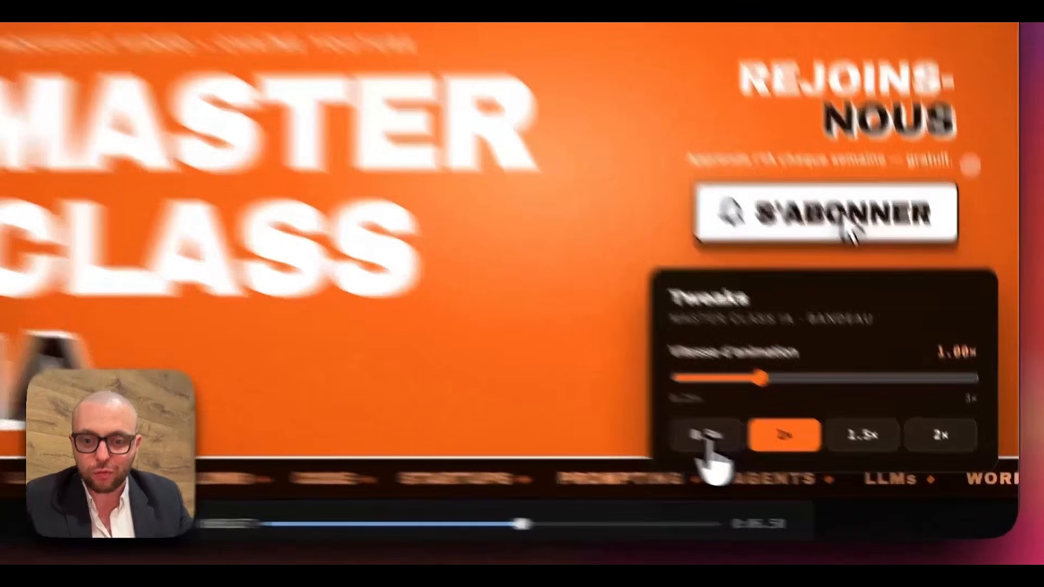
pyautogui.click(705, 438)
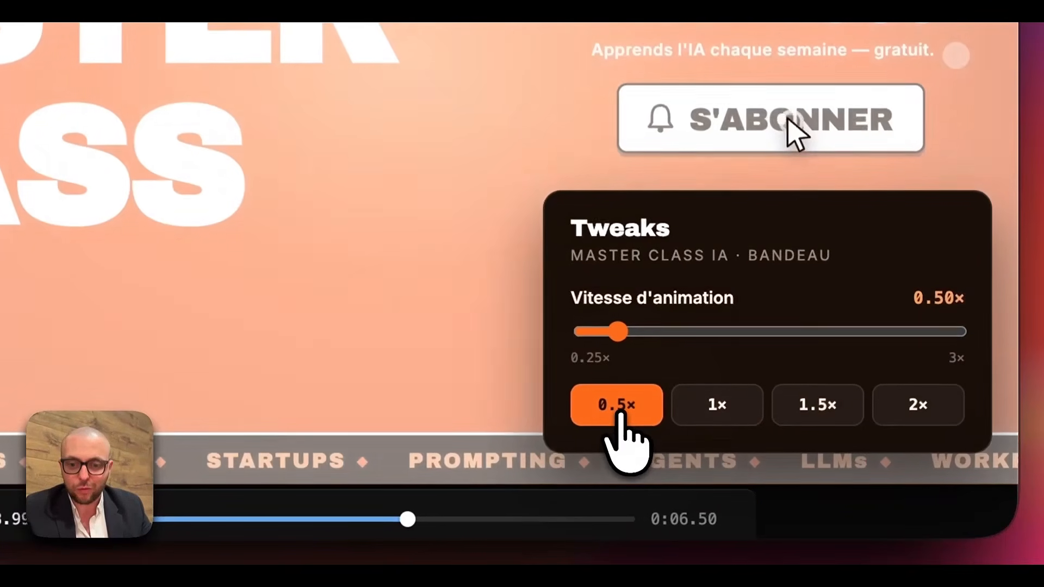